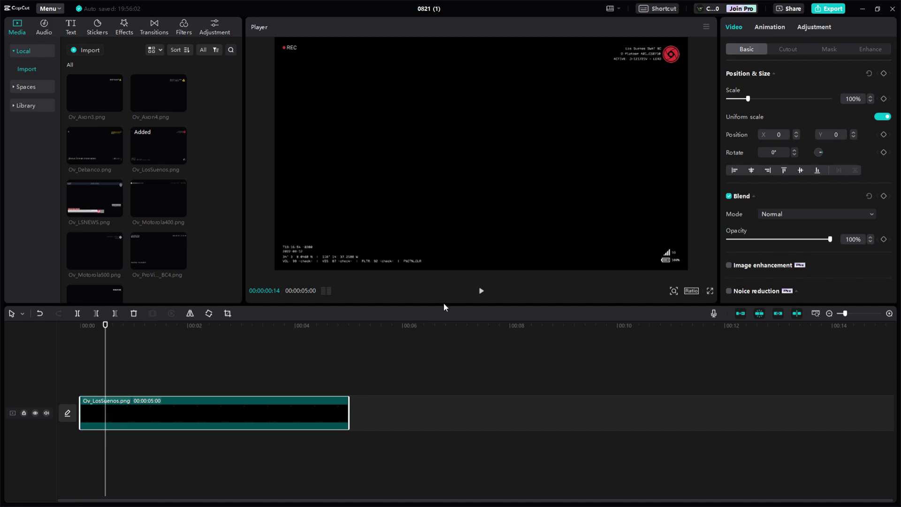
Delete the Los Suenos overlay clip from the timeline.
{"action": "left_click", "coordinate": [111, 387]}
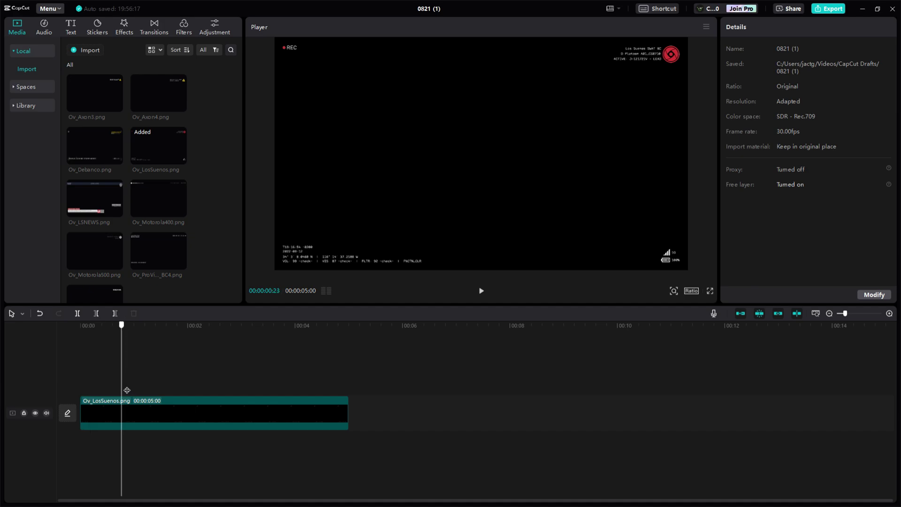
{"action": "left_click", "coordinate": [178, 419]}
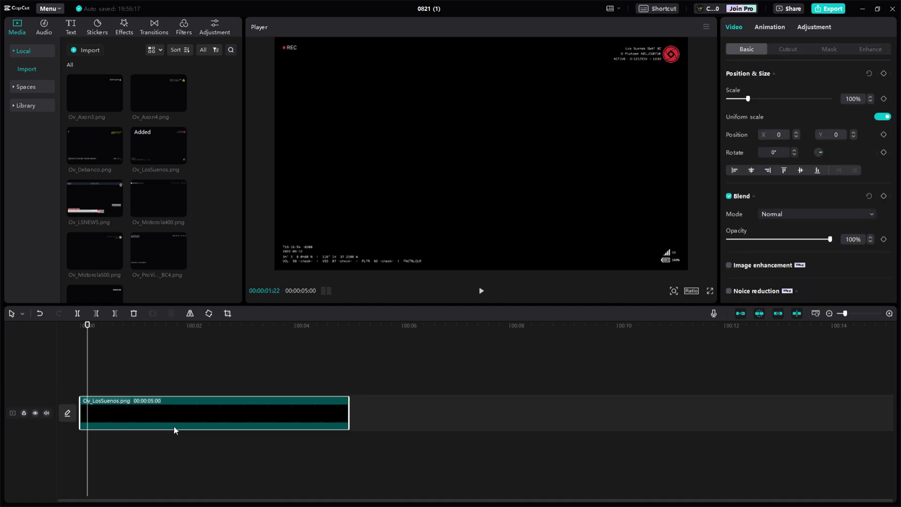
{"action": "key", "text": "Delete"}
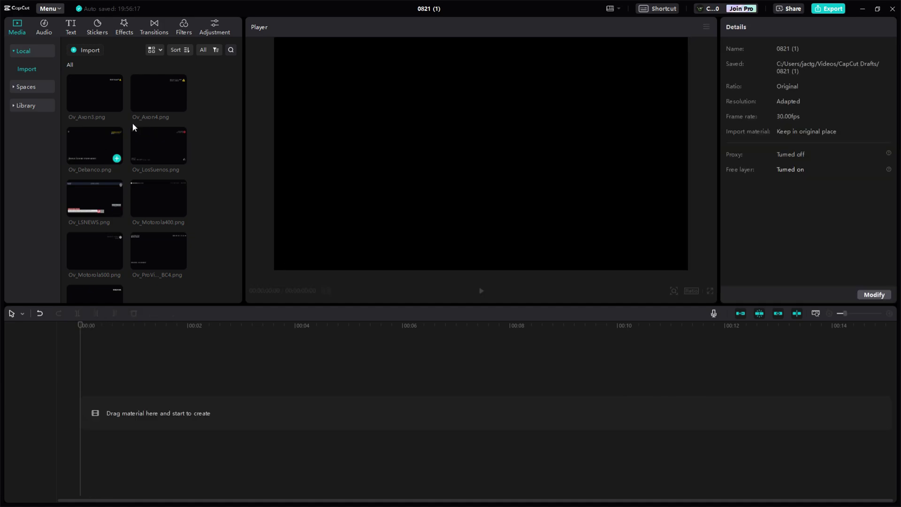
Preview the Ov_Axon4 and Ov_Axon3 body-cam overlay images in the media library.
{"action": "left_click", "coordinate": [144, 94]}
{"action": "left_click", "coordinate": [104, 94]}
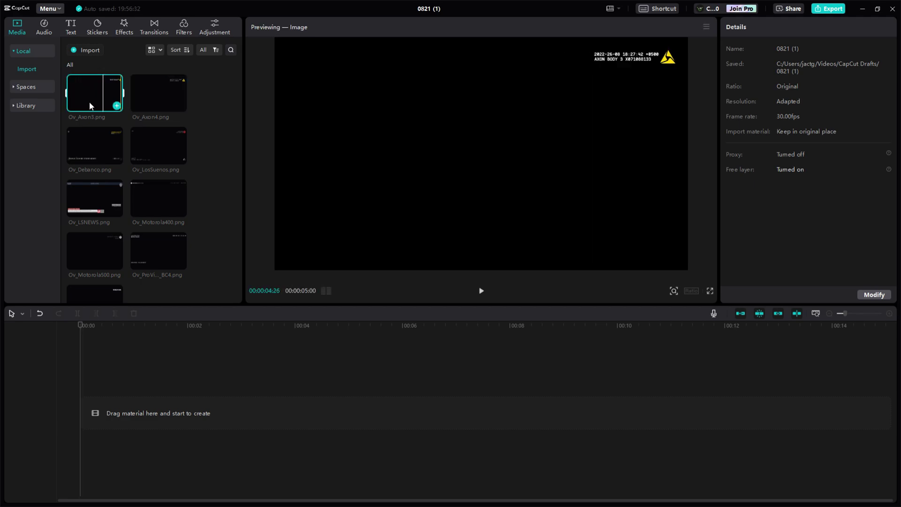
{"action": "scroll", "coordinate": [159, 277], "scroll_direction": "down", "scroll_amount": 1}
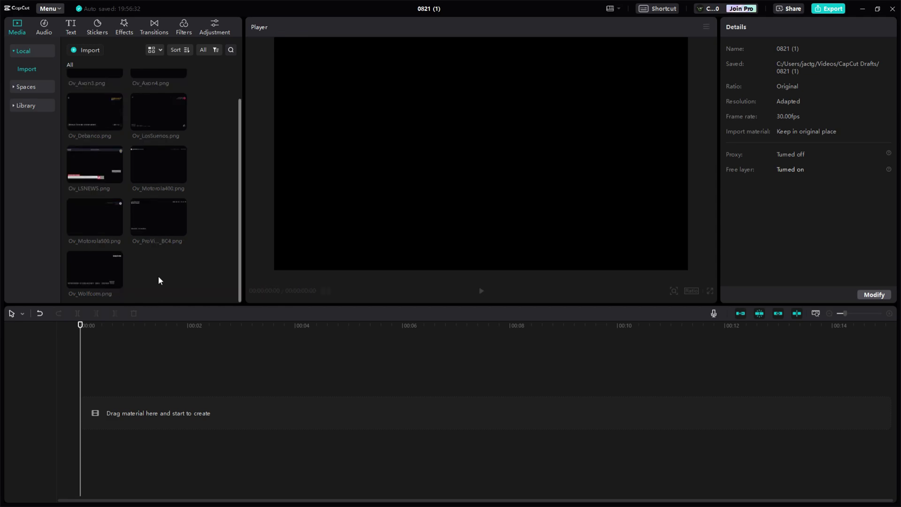
{"action": "scroll", "coordinate": [161, 282], "scroll_direction": "up", "scroll_amount": 1}
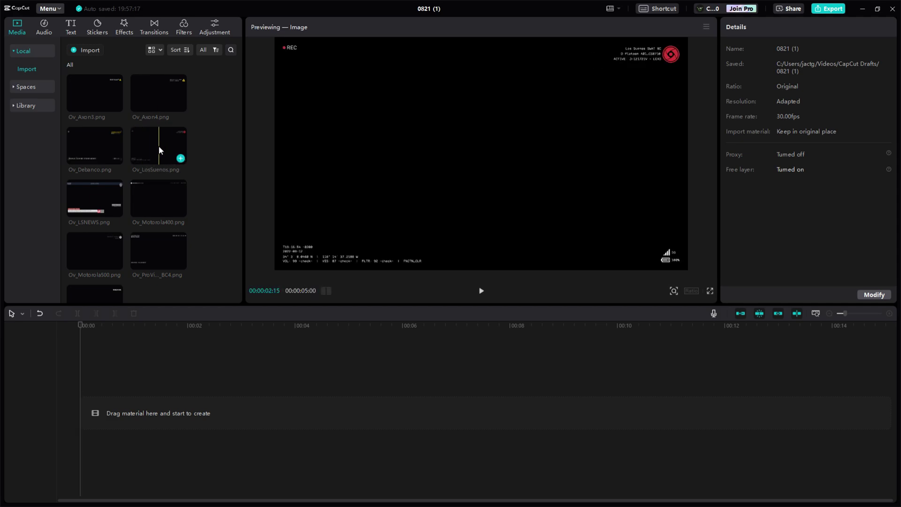
Place Ov_LosSuenos.png on the timeline at 0:00 as a 5-second clip.
{"action": "left_click_drag", "start_coordinate": [159, 148], "coordinate": [148, 460]}
{"action": "left_click", "coordinate": [84, 377]}
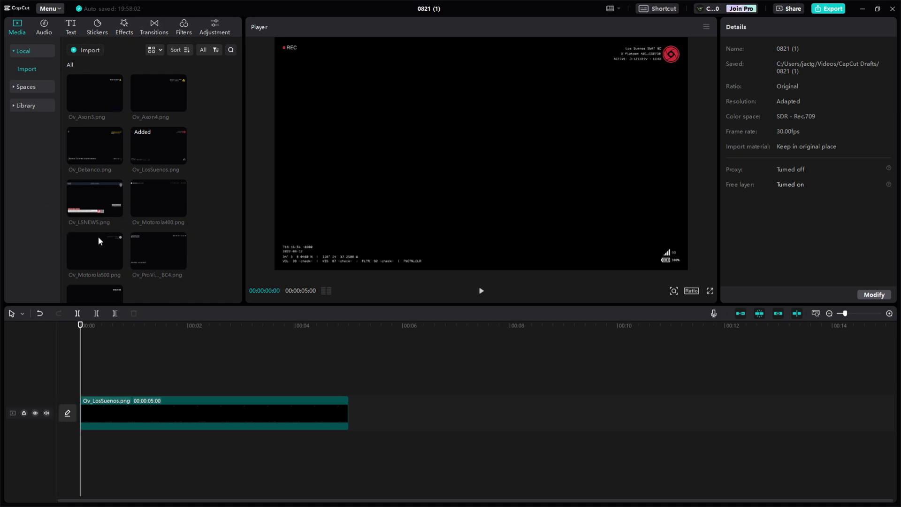
Add the BloodTrailVR gameplay video on the track below the Ov_LosSuenos overlay and preview it.
{"action": "scroll", "coordinate": [134, 243], "scroll_direction": "down", "scroll_amount": 1}
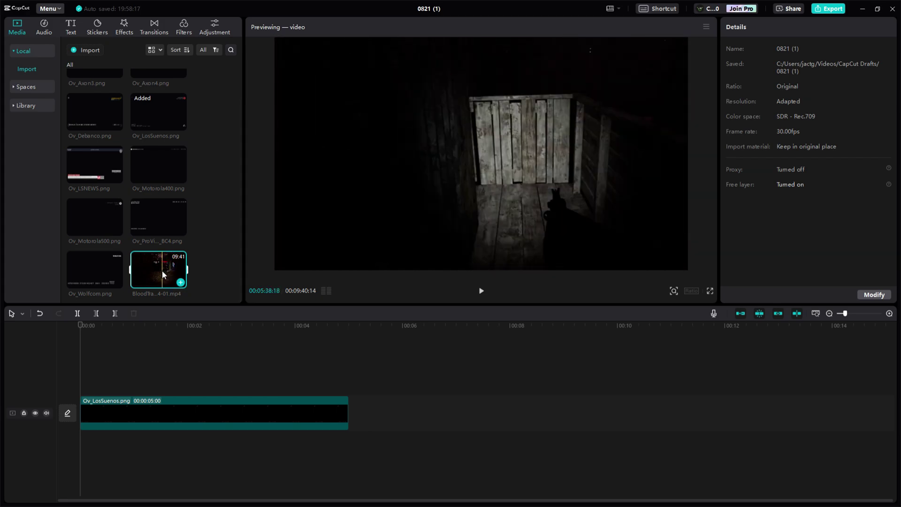
{"action": "left_click_drag", "start_coordinate": [147, 272], "coordinate": [116, 345]}
{"action": "left_click", "coordinate": [123, 395]}
{"action": "left_click_drag", "start_coordinate": [112, 407], "coordinate": [93, 404]}
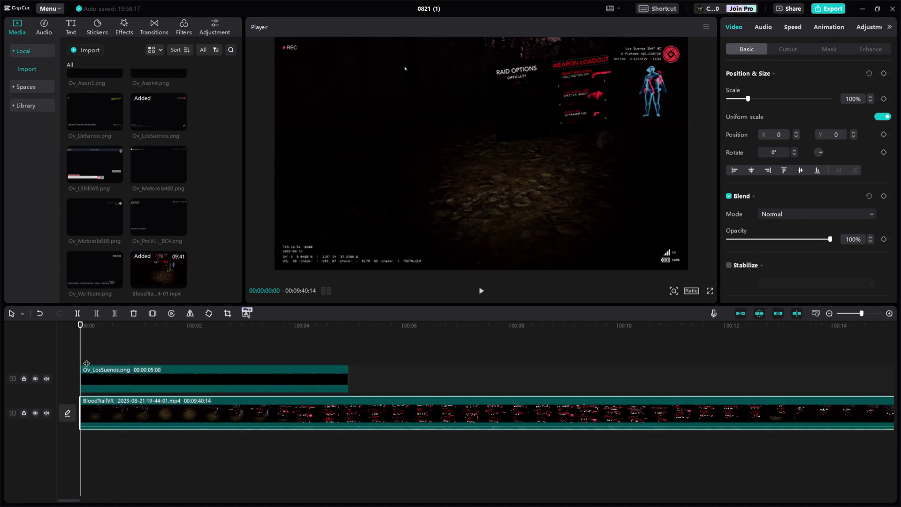
{"action": "left_click", "coordinate": [143, 380]}
{"action": "left_click", "coordinate": [111, 355]}
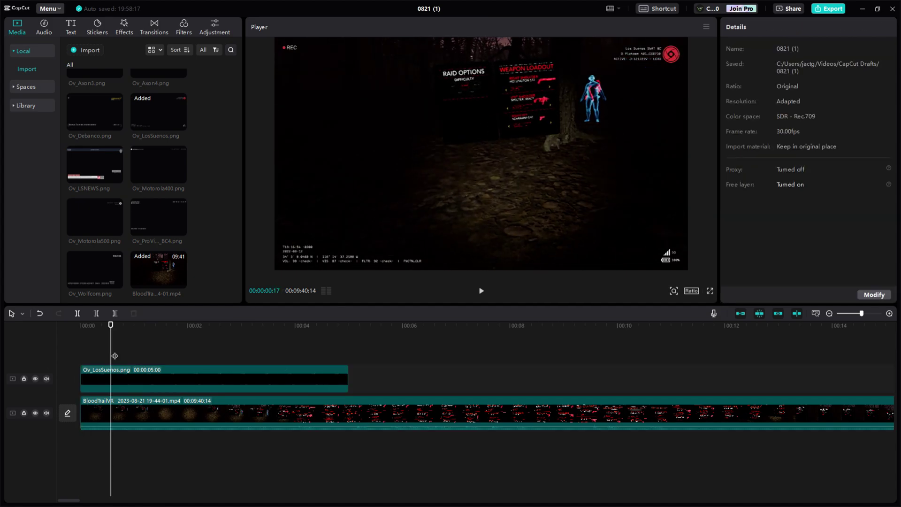
{"action": "key", "text": "space"}
{"action": "key", "text": "space"}
{"action": "left_click", "coordinate": [200, 374]}
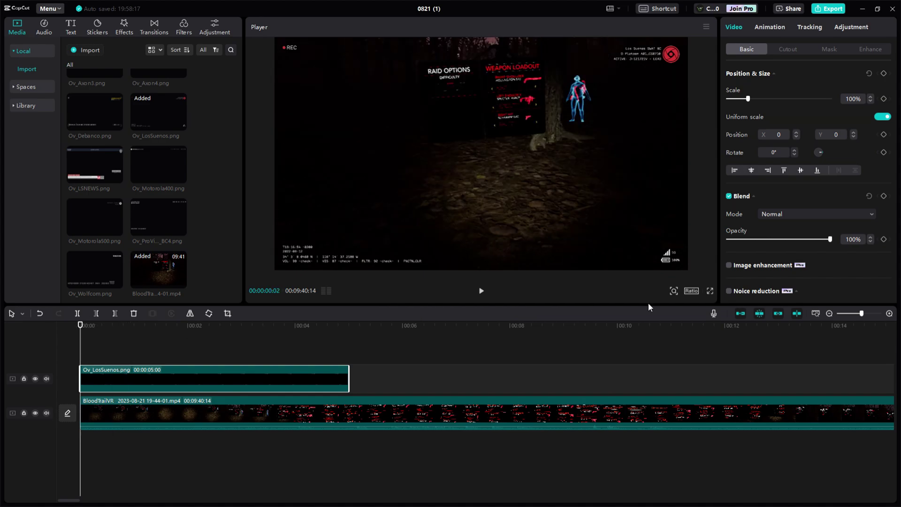
{"action": "left_click_drag", "start_coordinate": [123, 351], "coordinate": [64, 352]}
Stretch the Ov_LosSuenos overlay to 10:49:28 so it covers the whole gameplay video.
{"action": "left_click", "coordinate": [845, 313]}
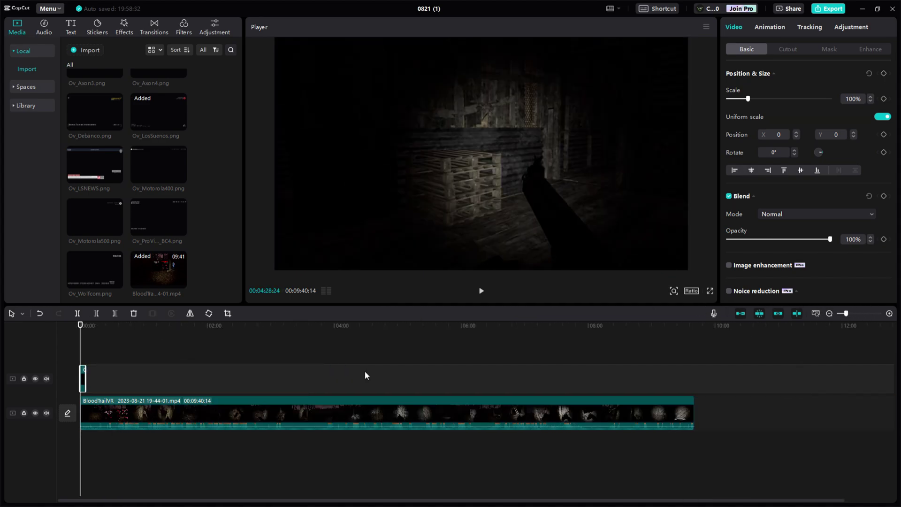
{"action": "left_click_drag", "start_coordinate": [85, 378], "coordinate": [768, 379]}
{"action": "left_click_drag", "start_coordinate": [846, 313], "coordinate": [861, 314]}
{"action": "left_click", "coordinate": [263, 346]}
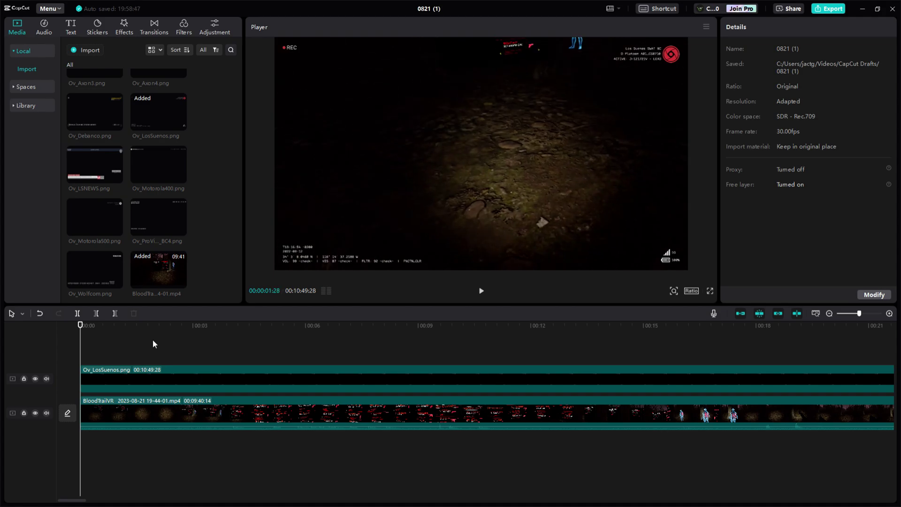
{"action": "left_click", "coordinate": [167, 339]}
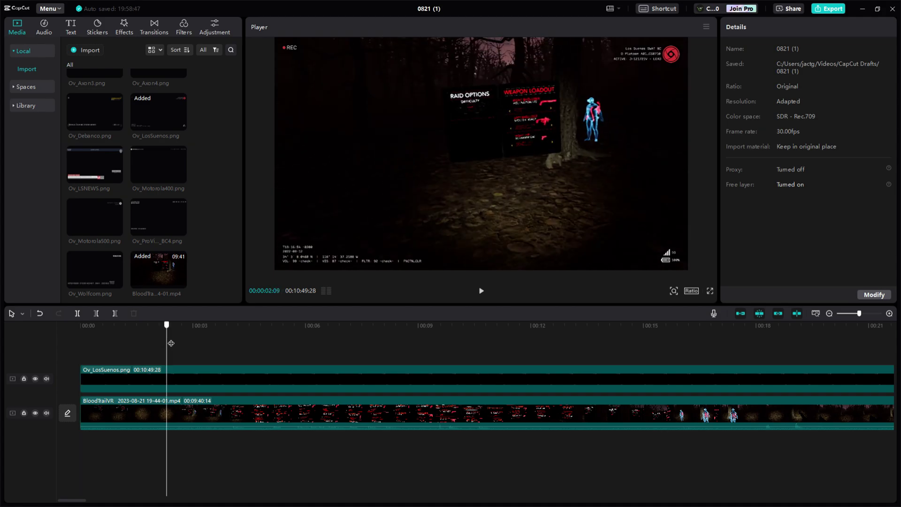
{"action": "left_click_drag", "start_coordinate": [170, 343], "coordinate": [84, 345]}
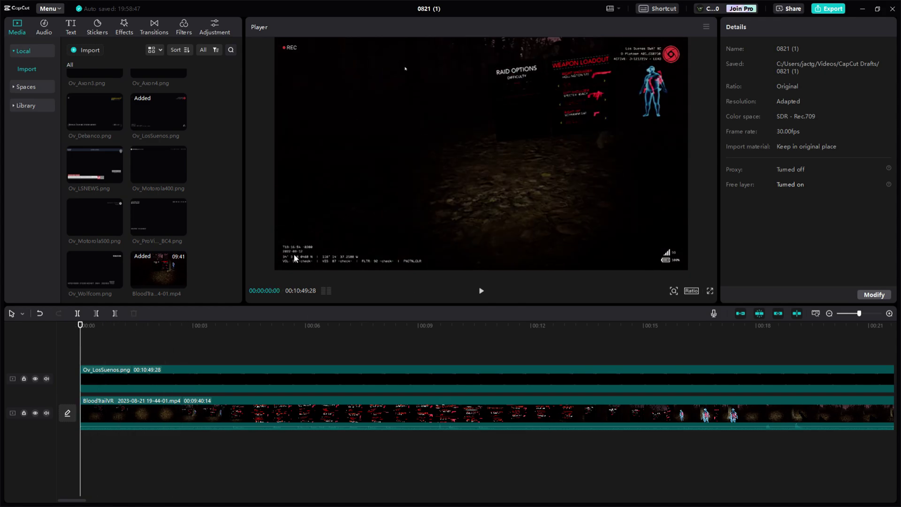
{"action": "left_click", "coordinate": [629, 58]}
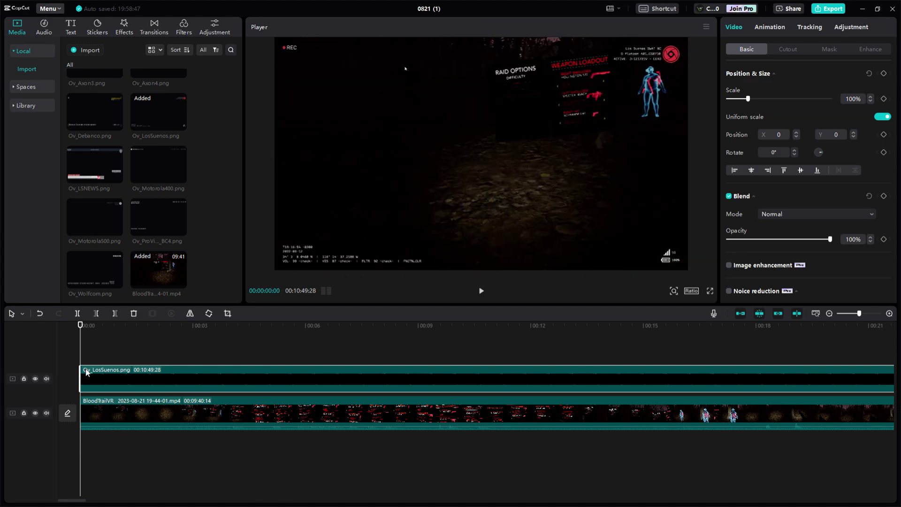
{"action": "left_click", "coordinate": [91, 351]}
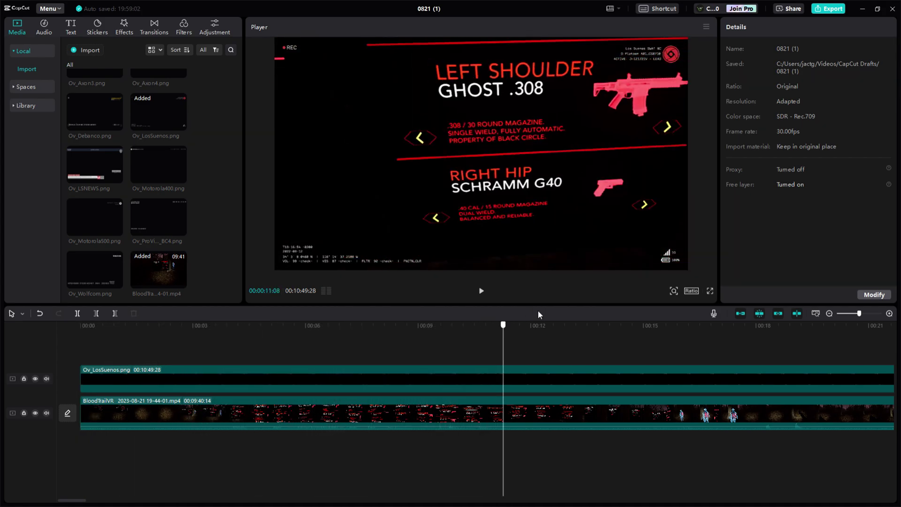
Split the BloodTrailVR clip at about 19 seconds and delete the opening piece.
{"action": "left_click_drag", "start_coordinate": [545, 334], "coordinate": [814, 340]}
{"action": "left_click", "coordinate": [809, 411]}
{"action": "key", "text": "ctrl+b"}
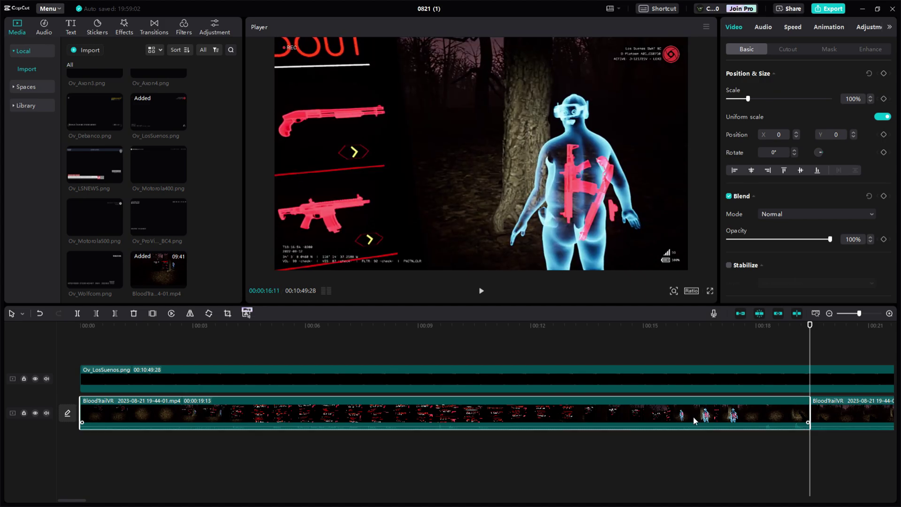
{"action": "key", "text": "Delete"}
{"action": "left_click", "coordinate": [83, 349]}
{"action": "left_click", "coordinate": [92, 404]}
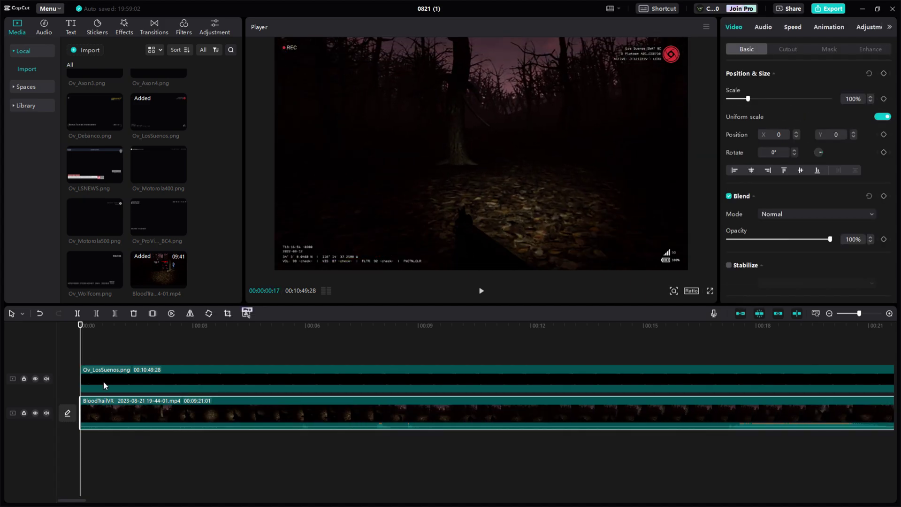
Give the Ov_LosSuenos overlay a Fade In animation lasting 3.6 seconds.
{"action": "left_click", "coordinate": [111, 375]}
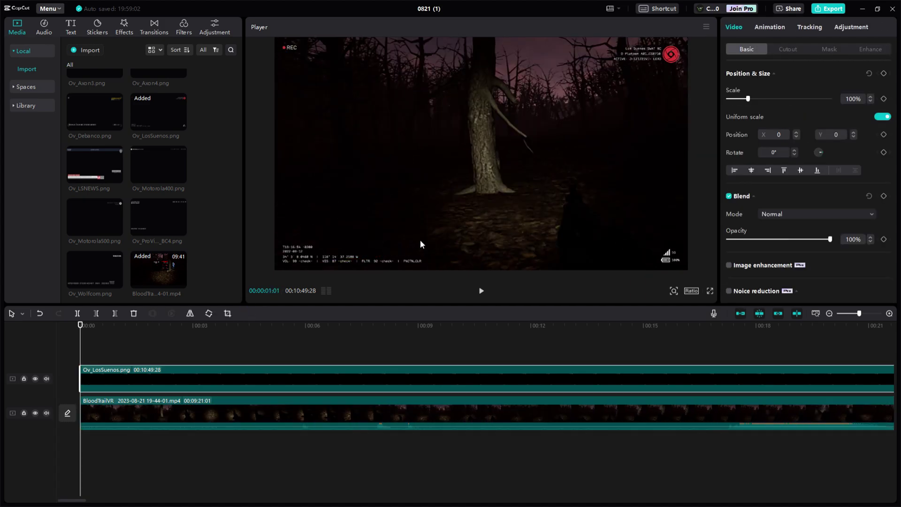
{"action": "left_click", "coordinate": [770, 28]}
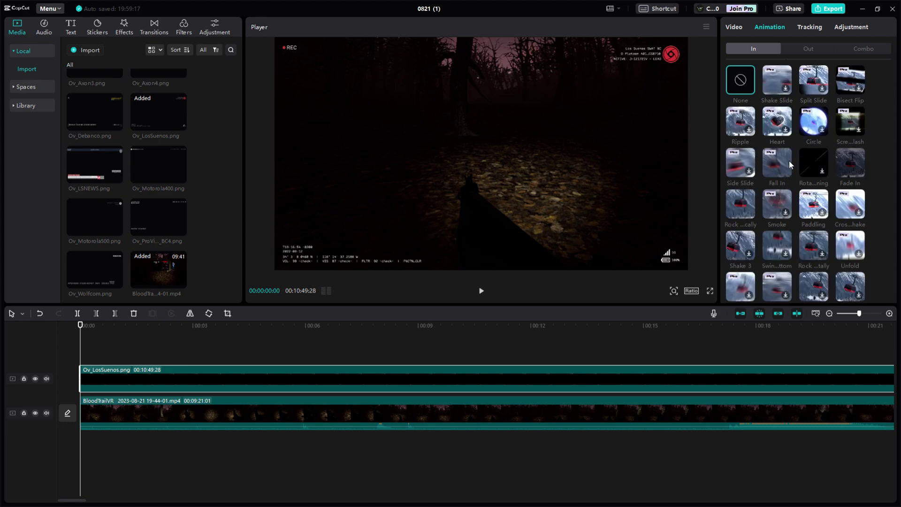
{"action": "left_click", "coordinate": [858, 170]}
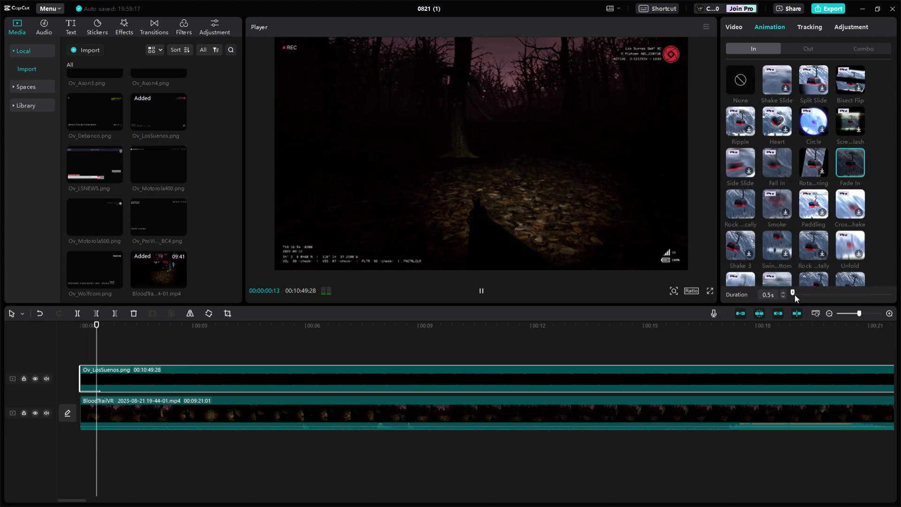
{"action": "left_click_drag", "start_coordinate": [793, 293], "coordinate": [795, 297]}
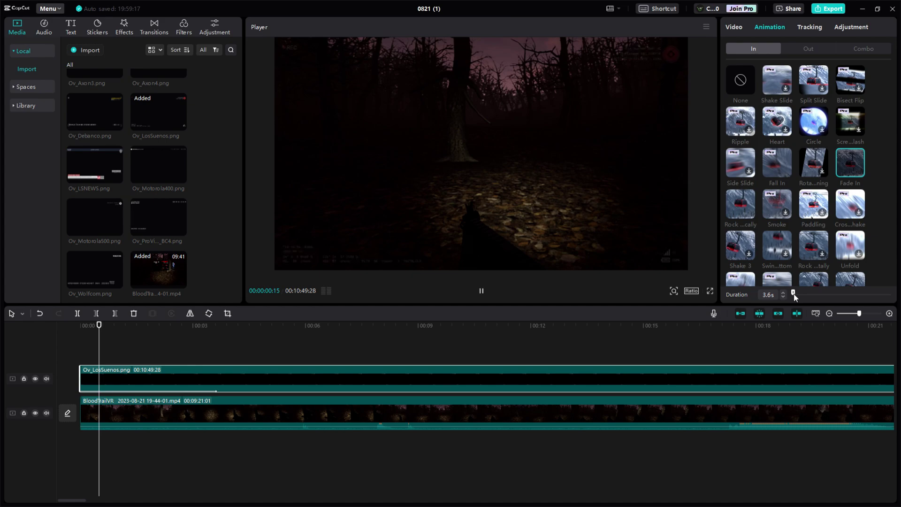
Apply the Fade In animation to the BloodTrailVR gameplay clip.
{"action": "left_click", "coordinate": [604, 408]}
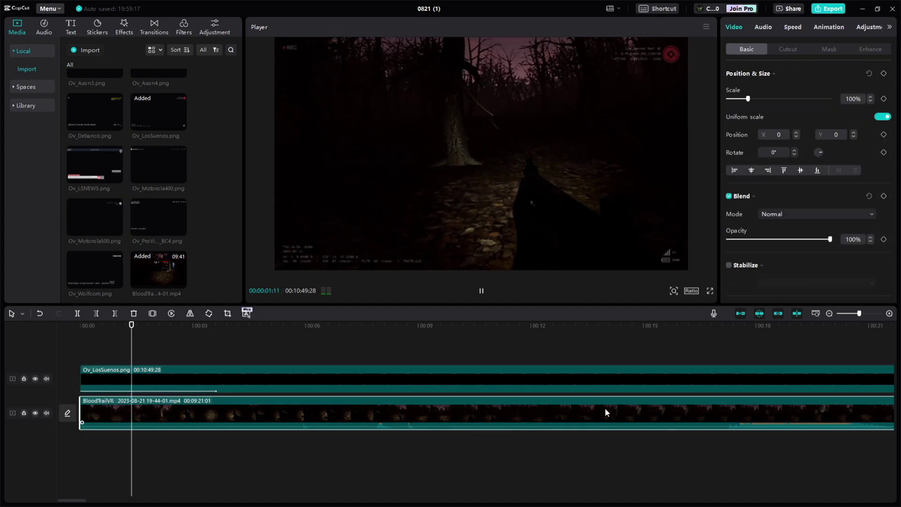
{"action": "left_click", "coordinate": [829, 27]}
{"action": "left_click", "coordinate": [845, 166]}
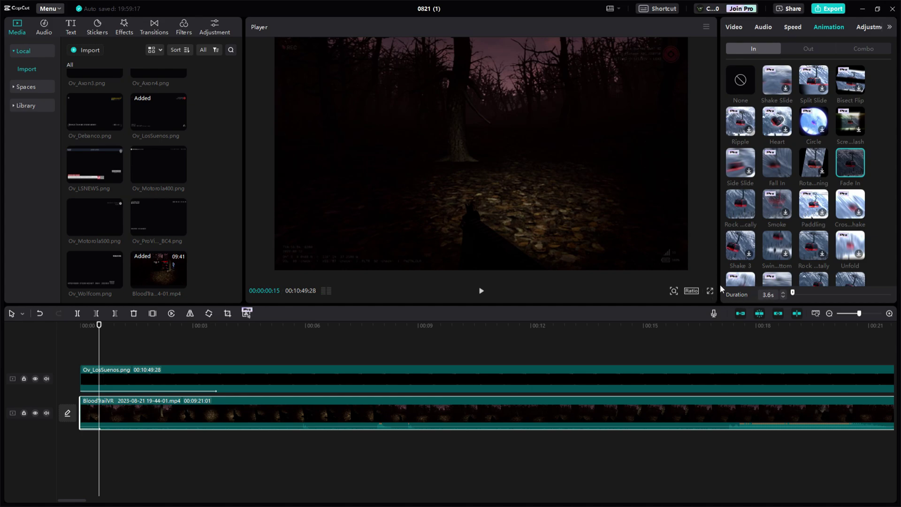
{"action": "left_click", "coordinate": [143, 358]}
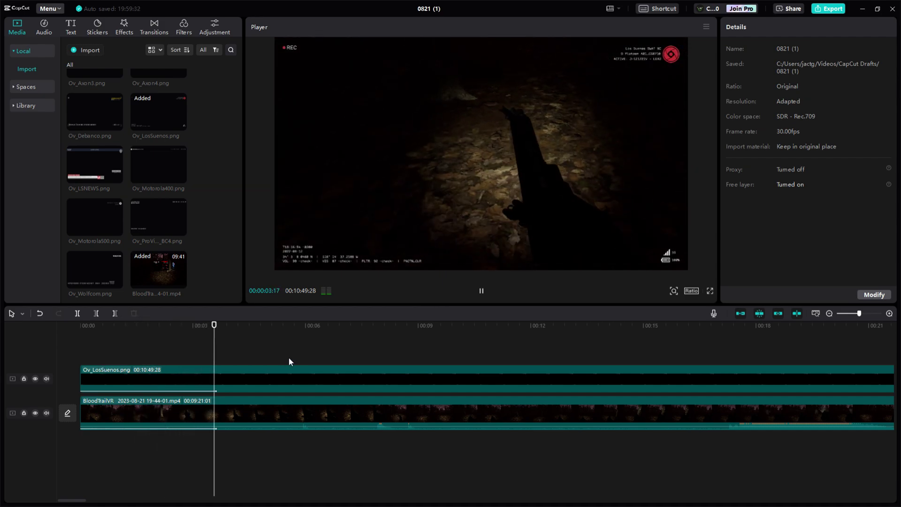
Trim a few seconds off the gameplay clip's start, leaving it 00:09:17:07, and replay.
{"action": "key", "text": "space"}
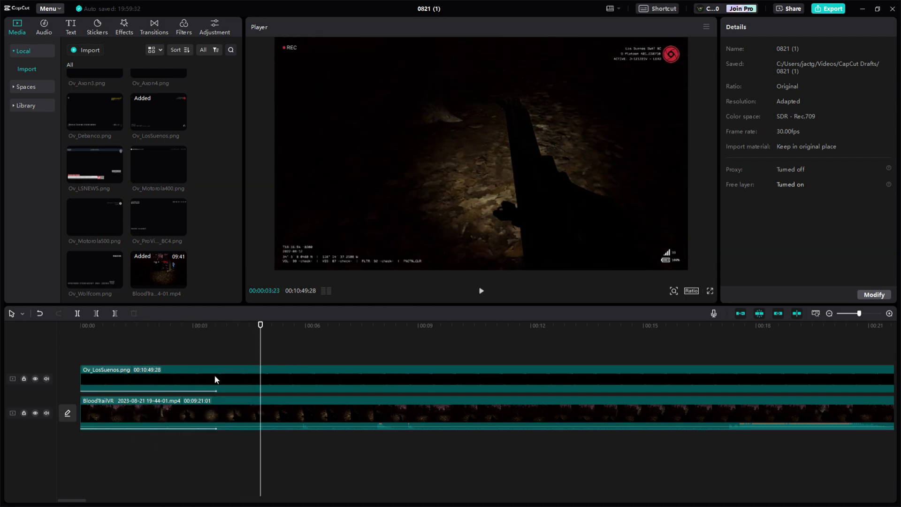
{"action": "left_click_drag", "start_coordinate": [86, 410], "coordinate": [194, 411]}
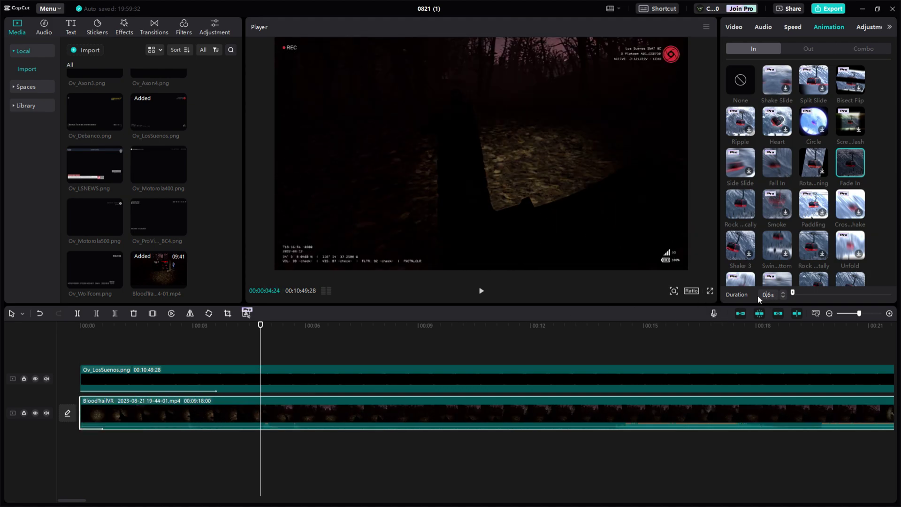
{"action": "left_click_drag", "start_coordinate": [96, 343], "coordinate": [53, 341]}
{"action": "key", "text": "space"}
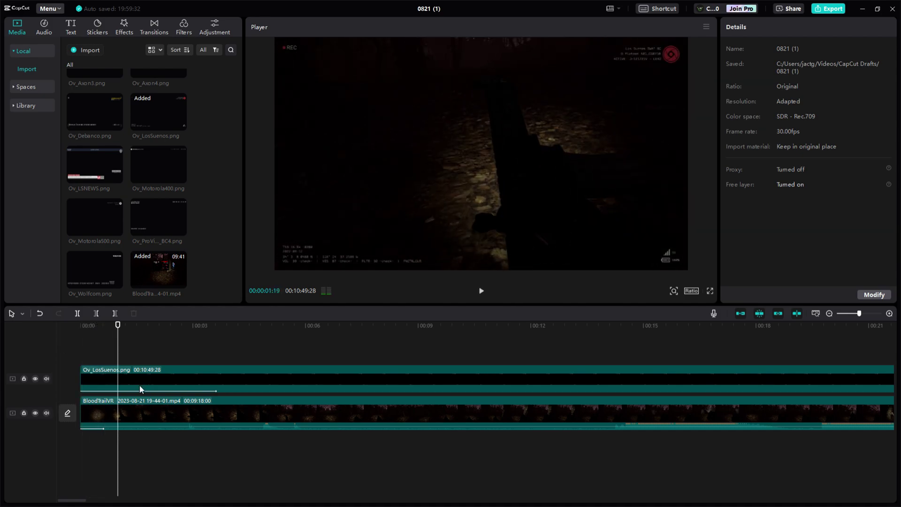
Set the gameplay clip's Fade In duration to 3.6 seconds and watch it fade from black.
{"action": "left_click", "coordinate": [189, 406]}
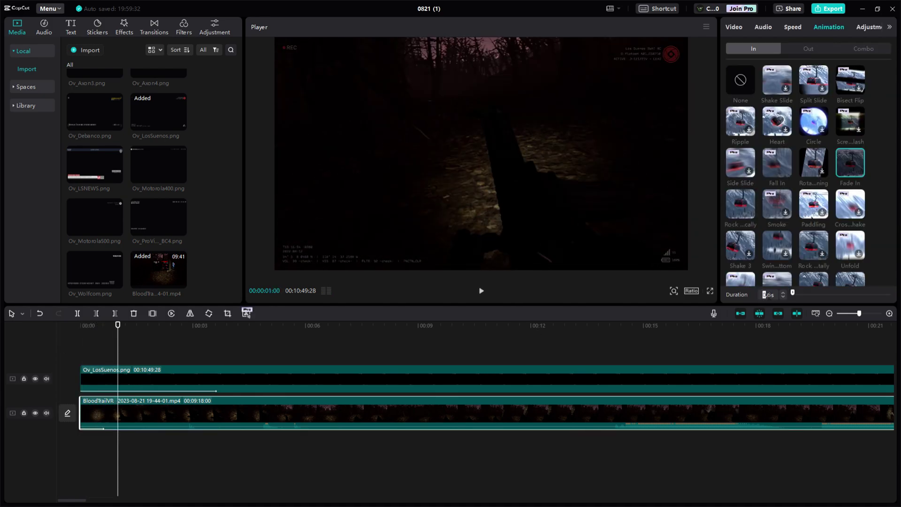
{"action": "type", "text": "3.6"}
{"action": "left_click", "coordinate": [83, 348]}
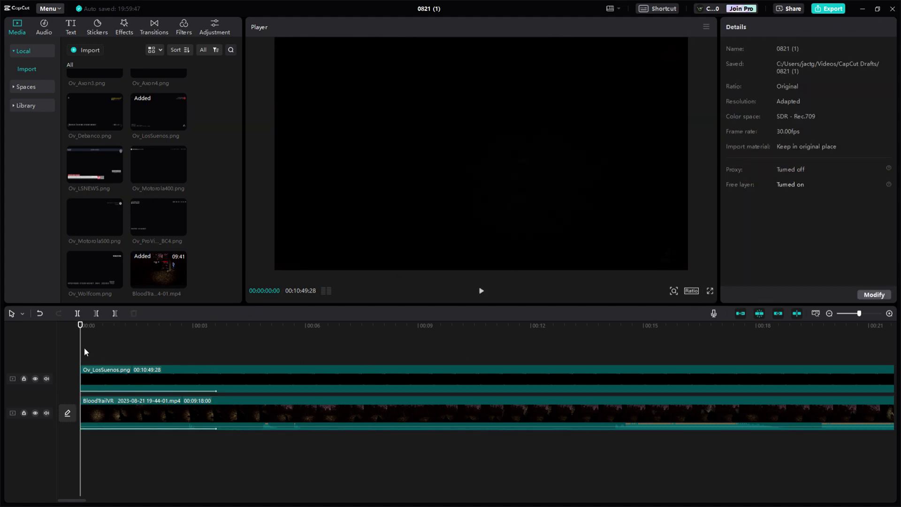
{"action": "left_click", "coordinate": [95, 409]}
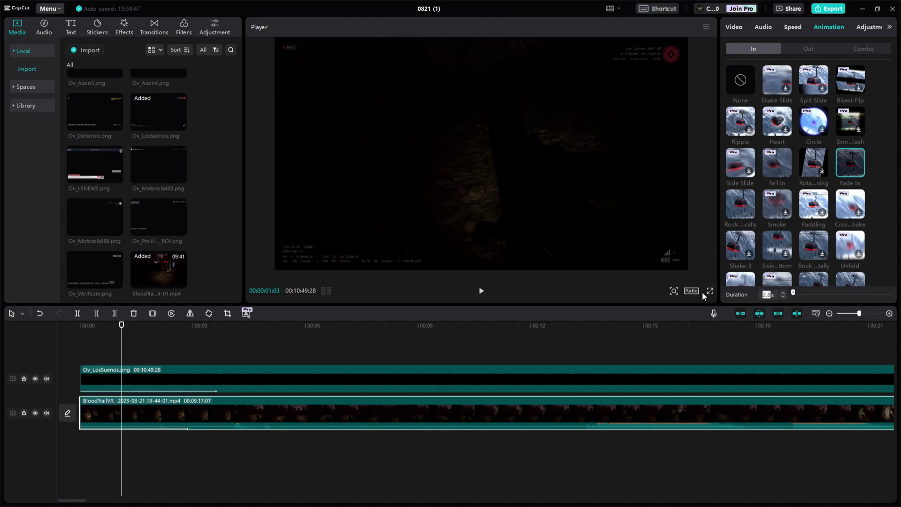
{"action": "left_click", "coordinate": [98, 337]}
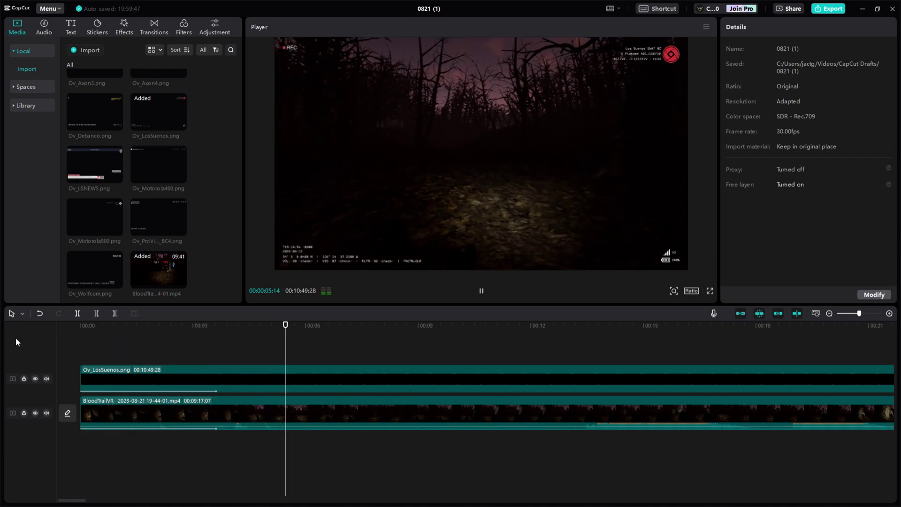
Drop the Urbanoid filter from the Life filters onto the timeline at about 5 seconds.
{"action": "key", "text": "space"}
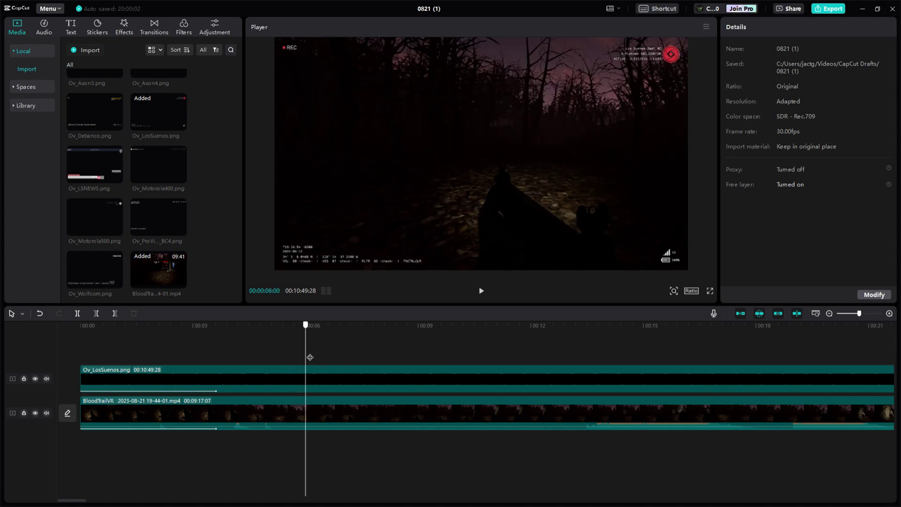
{"action": "left_click", "coordinate": [290, 359]}
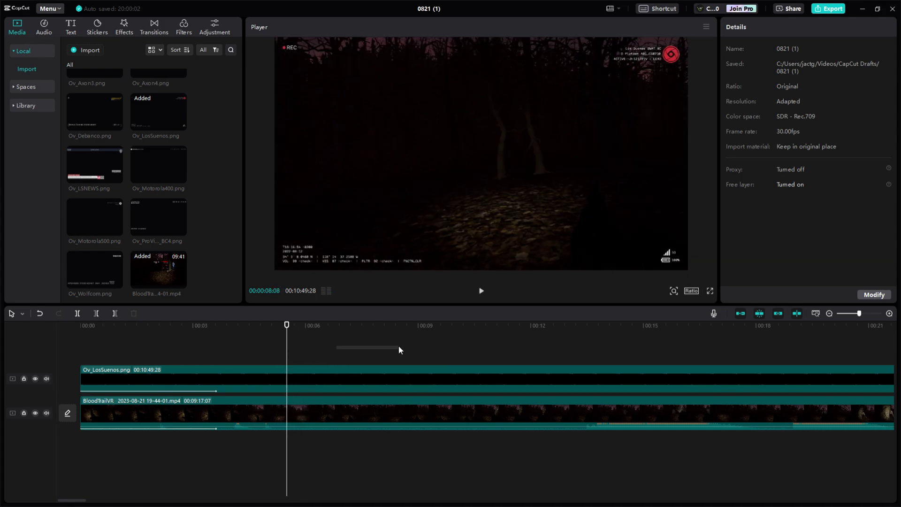
{"action": "left_click", "coordinate": [378, 356]}
{"action": "left_click", "coordinate": [292, 356]}
{"action": "left_click", "coordinate": [187, 25]}
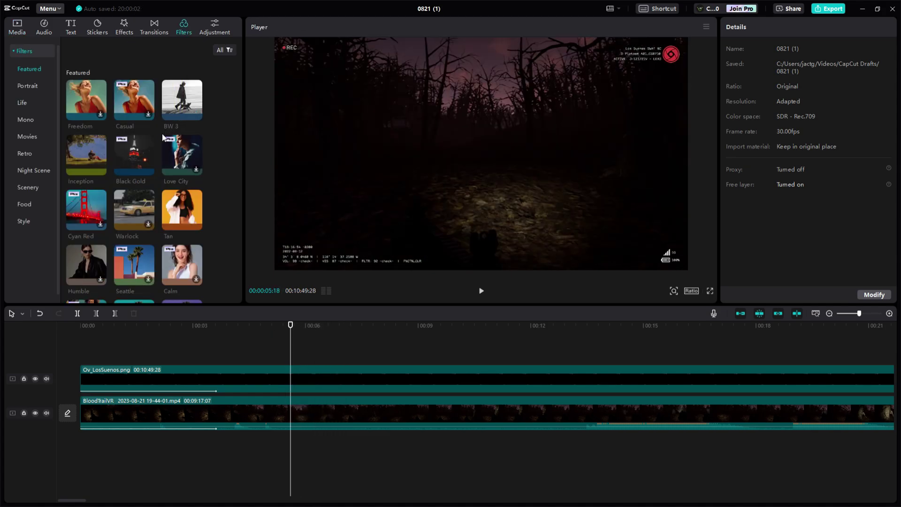
{"action": "scroll", "coordinate": [99, 146], "scroll_direction": "down", "scroll_amount": 1}
{"action": "left_click", "coordinate": [22, 103]}
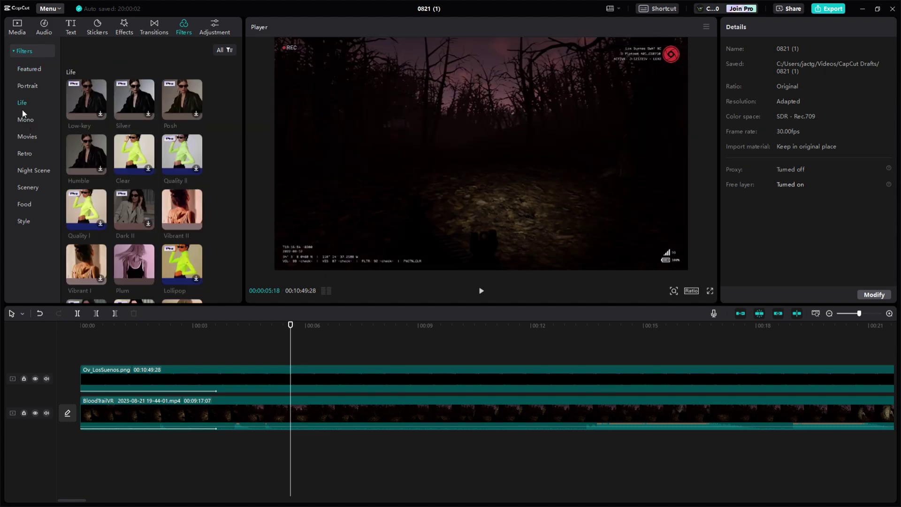
{"action": "scroll", "coordinate": [96, 159], "scroll_direction": "down", "scroll_amount": 2}
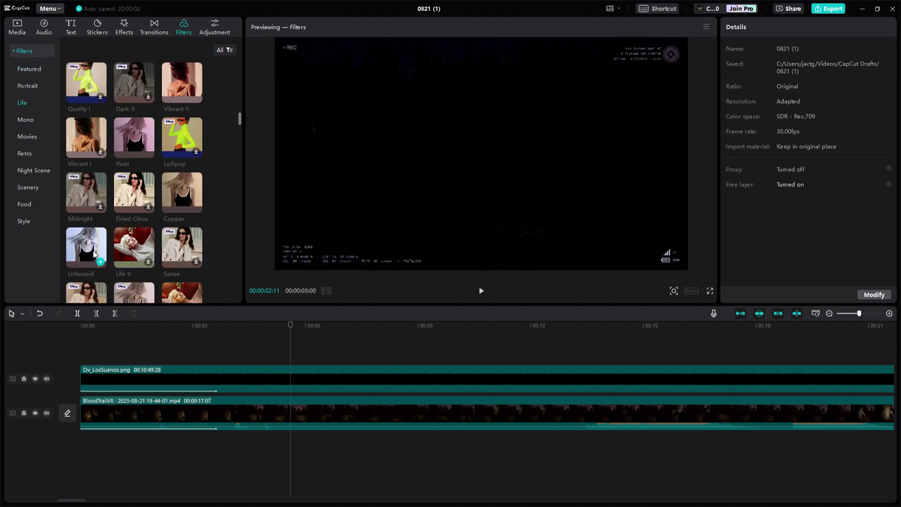
{"action": "left_click_drag", "start_coordinate": [80, 243], "coordinate": [103, 434]}
Stretch the Urbanoid filter across nearly the whole video and lower its strength to 27.
{"action": "left_click_drag", "start_coordinate": [193, 388], "coordinate": [839, 388]}
{"action": "left_click_drag", "start_coordinate": [752, 90], "coordinate": [750, 89]}
{"action": "left_click", "coordinate": [338, 349]}
{"action": "left_click", "coordinate": [332, 388]}
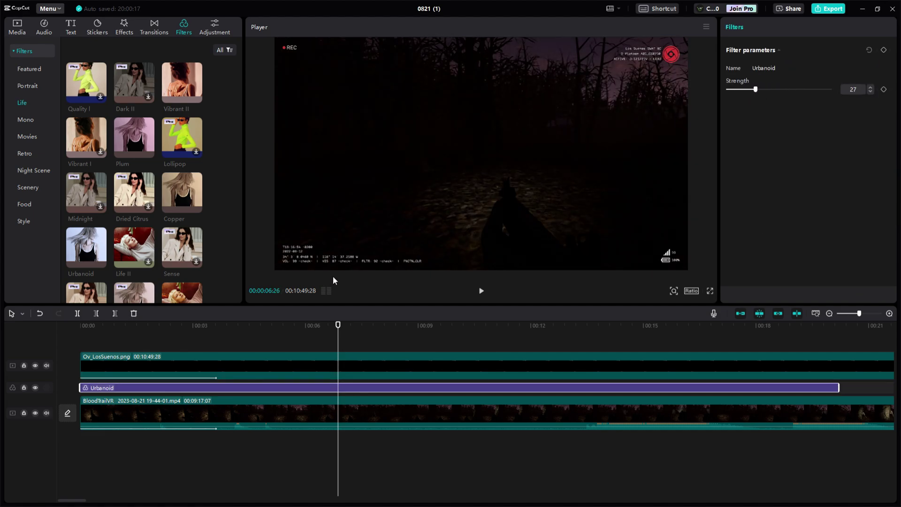
Lower the gameplay clip's colour temperature to -46 and preview it.
{"action": "left_click", "coordinate": [312, 424]}
{"action": "left_click", "coordinate": [865, 27]}
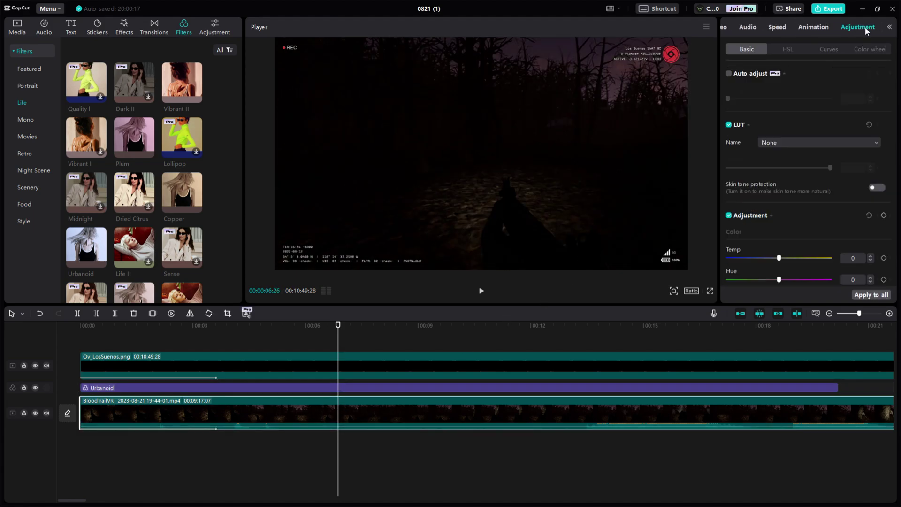
{"action": "left_click_drag", "start_coordinate": [749, 261], "coordinate": [729, 261]}
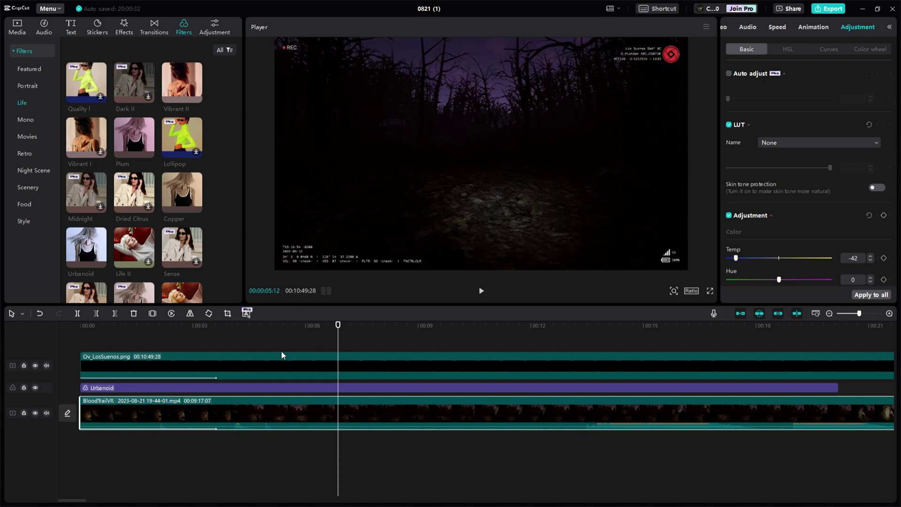
{"action": "left_click_drag", "start_coordinate": [280, 350], "coordinate": [75, 342]}
{"action": "key", "text": "space"}
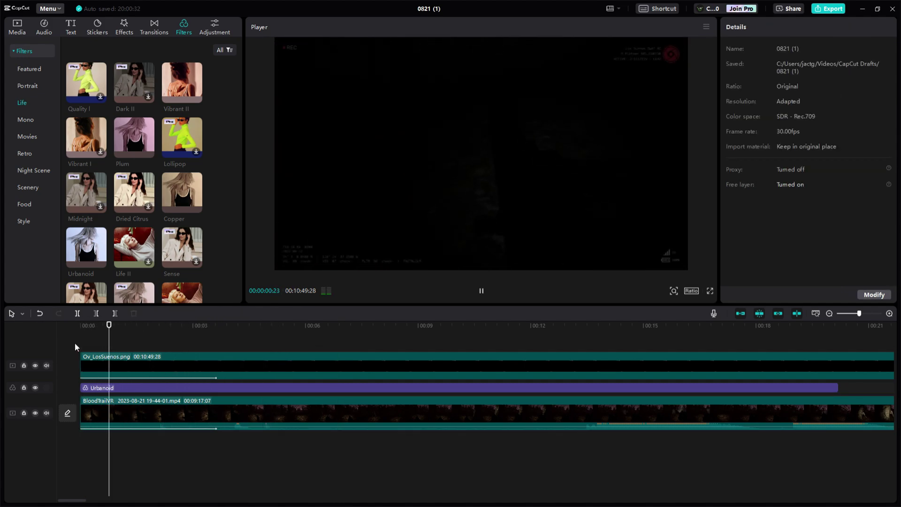
Review the cooled colour from the start, then bring up the video effects library.
{"action": "left_click", "coordinate": [226, 412]}
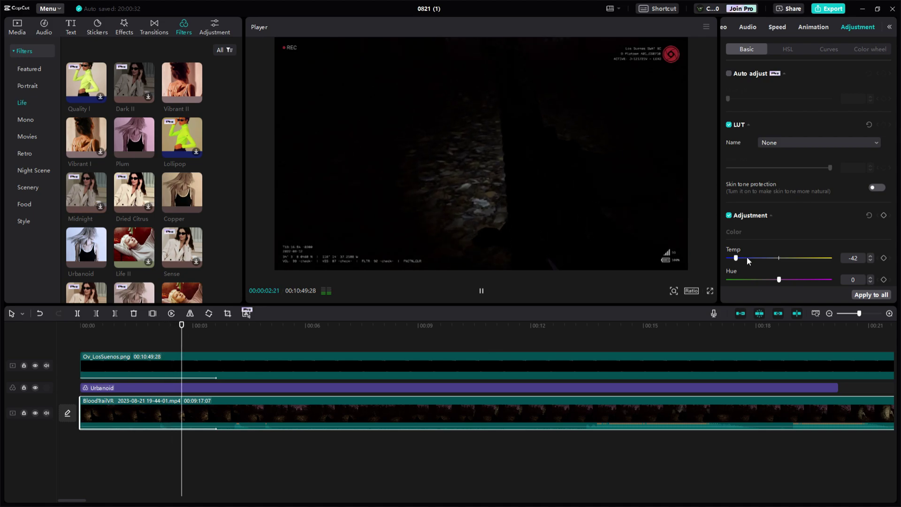
{"action": "key", "text": "space"}
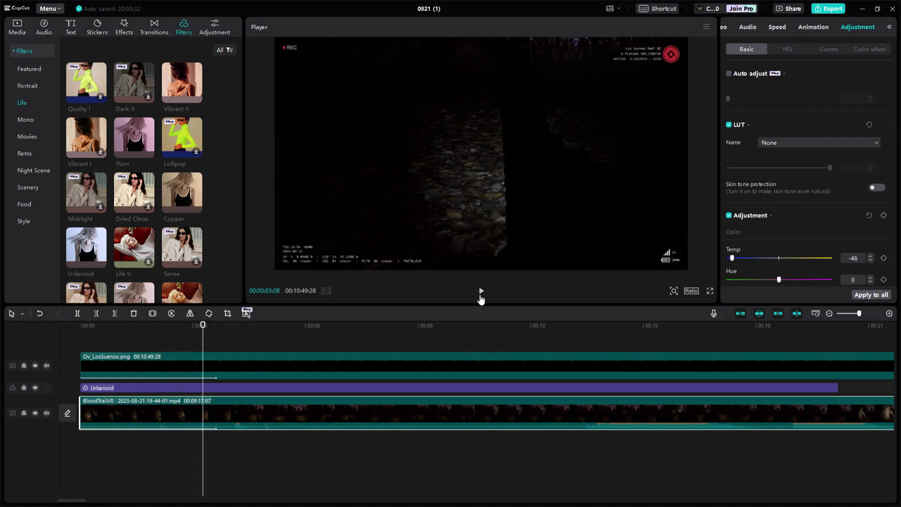
{"action": "left_click", "coordinate": [209, 347]}
{"action": "left_click_drag", "start_coordinate": [214, 349], "coordinate": [80, 348]}
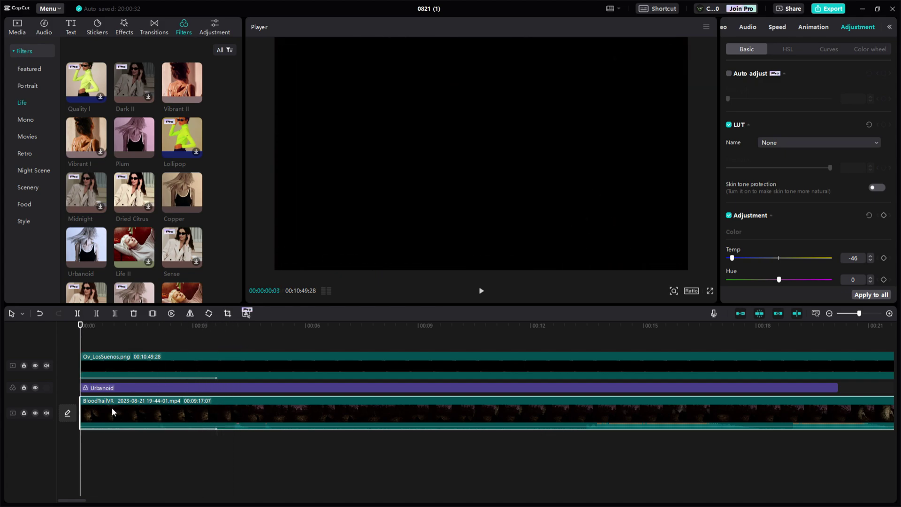
{"action": "left_click", "coordinate": [123, 27]}
{"action": "left_click", "coordinate": [107, 347]}
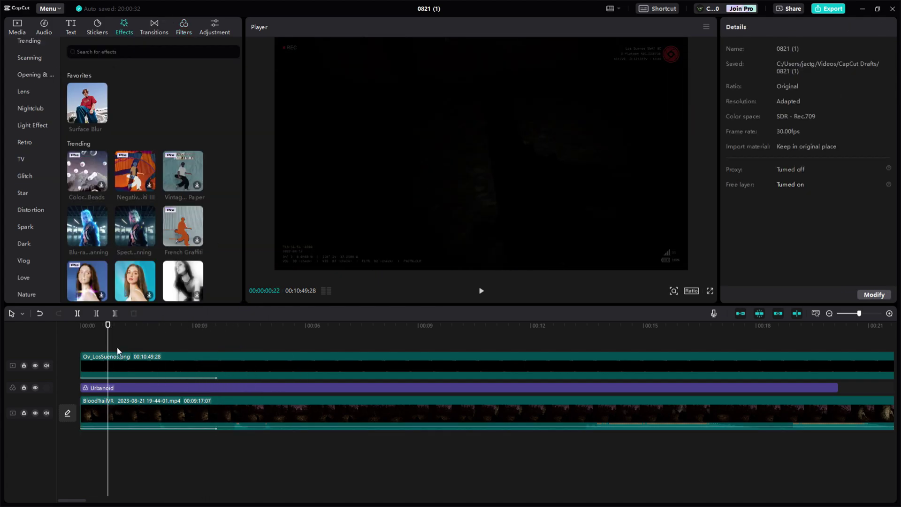
Try the Vinyl and Megaphone voice filters on the gameplay audio, then settle on Lo-Fi.
{"action": "left_click", "coordinate": [221, 347]}
{"action": "left_click", "coordinate": [235, 418]}
{"action": "left_click", "coordinate": [751, 29]}
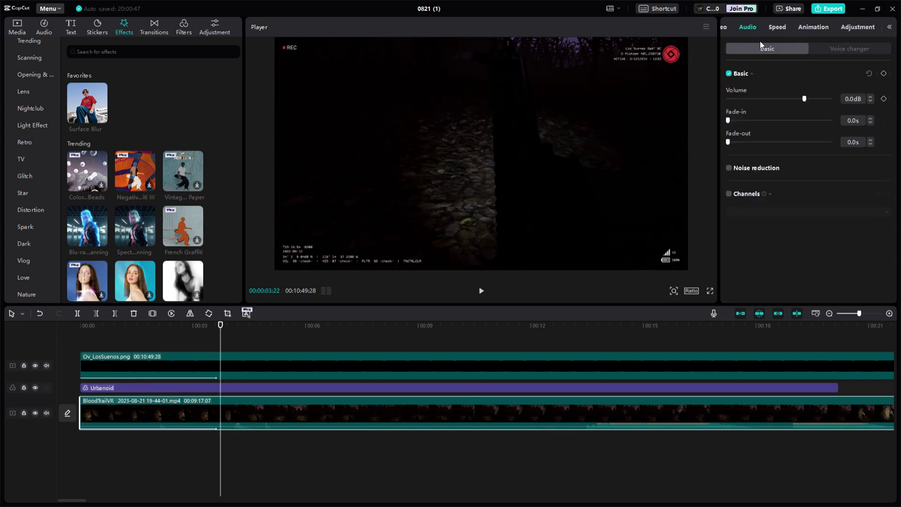
{"action": "left_click", "coordinate": [842, 47]}
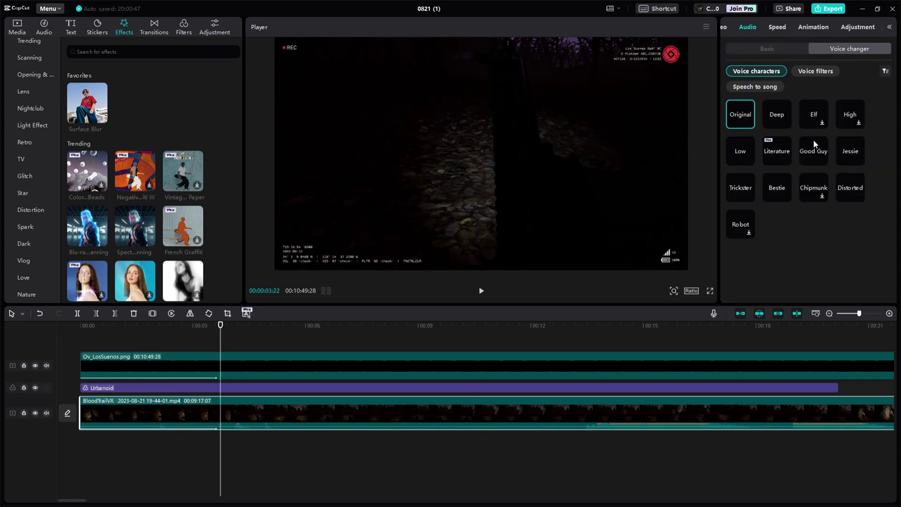
{"action": "left_click", "coordinate": [816, 79]}
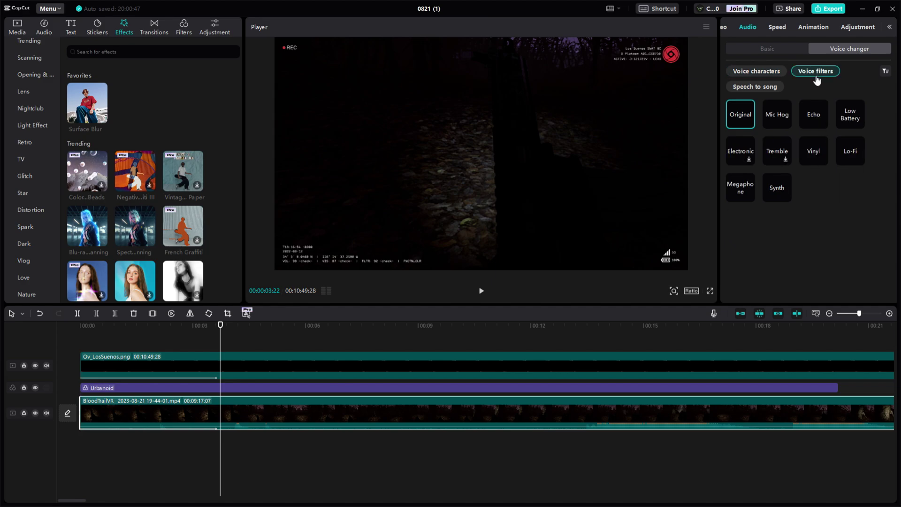
{"action": "left_click", "coordinate": [815, 151]}
{"action": "left_click", "coordinate": [848, 155]}
{"action": "left_click", "coordinate": [748, 188]}
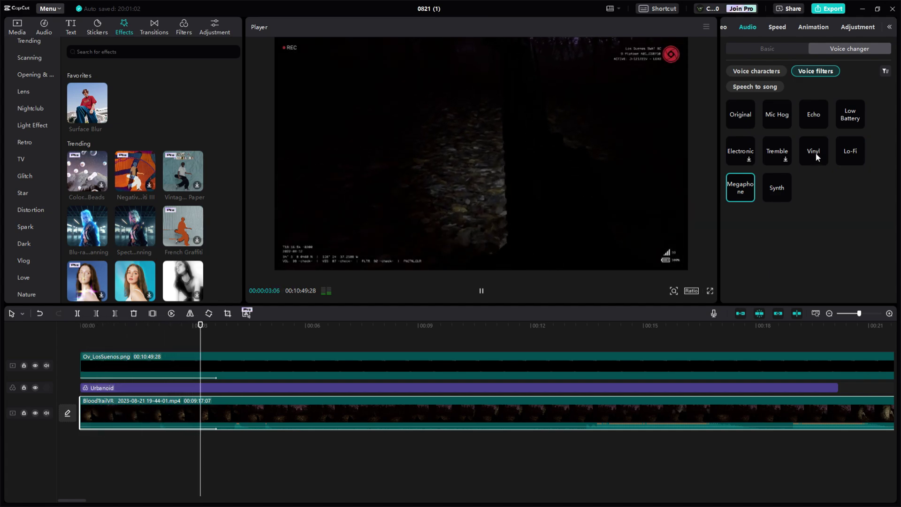
{"action": "left_click", "coordinate": [857, 153]}
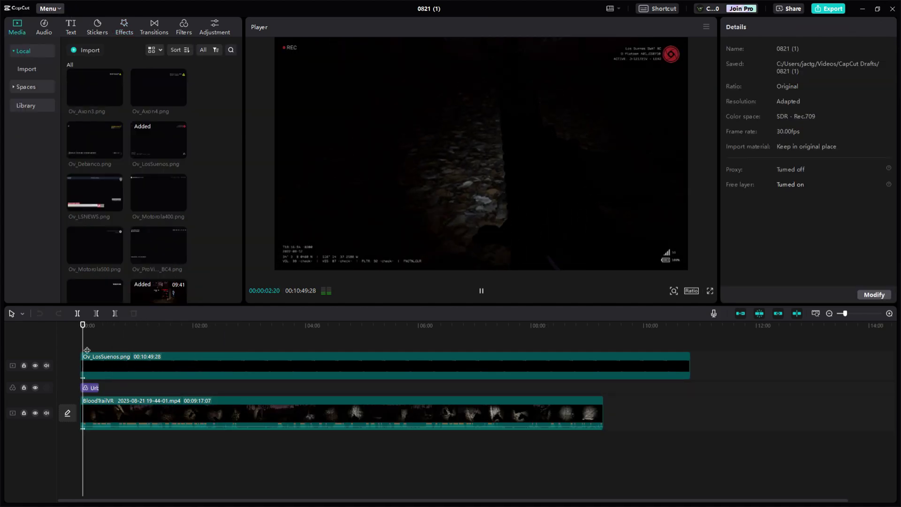
Reopen the gameplay clip's voice filter presets in the audio settings.
{"action": "left_click", "coordinate": [92, 411]}
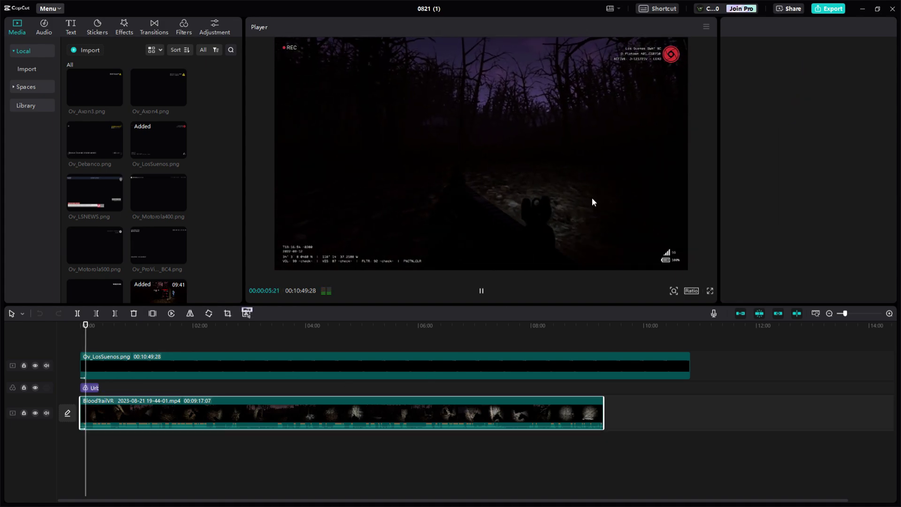
{"action": "left_click", "coordinate": [75, 342]}
{"action": "left_click", "coordinate": [482, 291]}
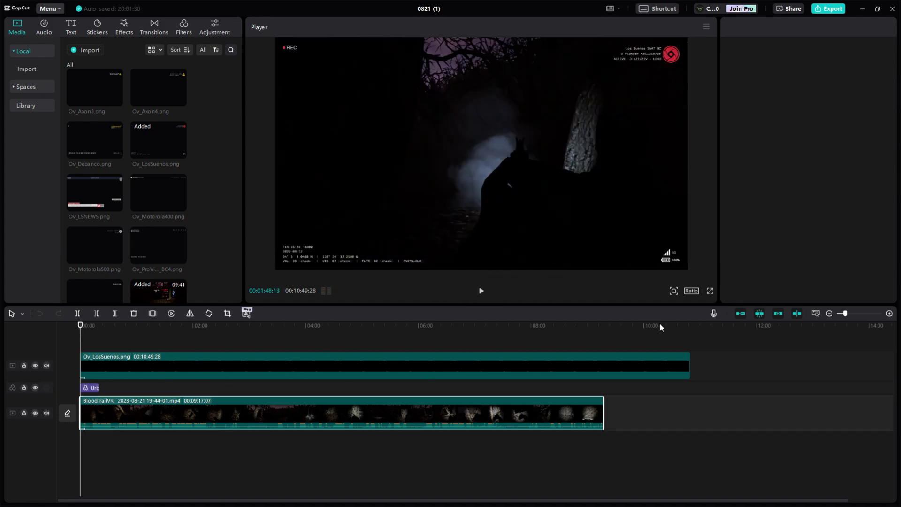
{"action": "left_click_drag", "start_coordinate": [845, 314], "coordinate": [851, 314]}
{"action": "left_click", "coordinate": [768, 33]}
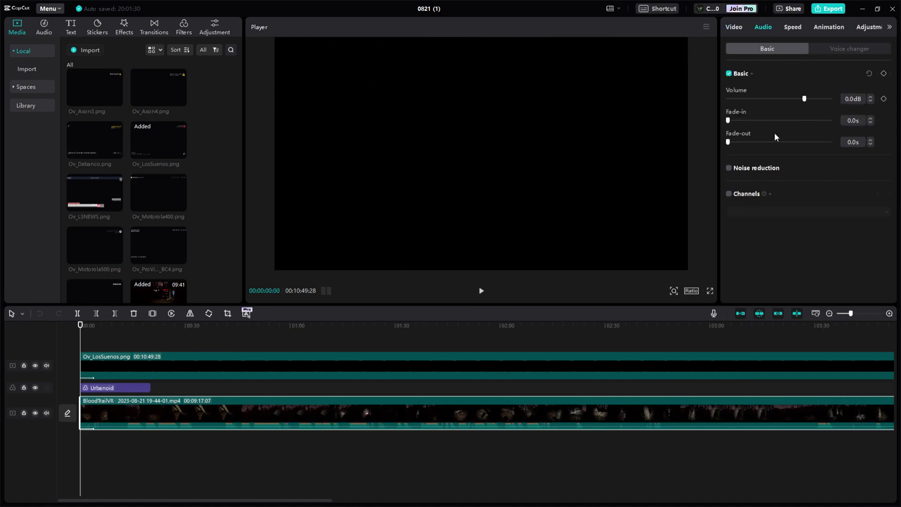
{"action": "left_click", "coordinate": [834, 47]}
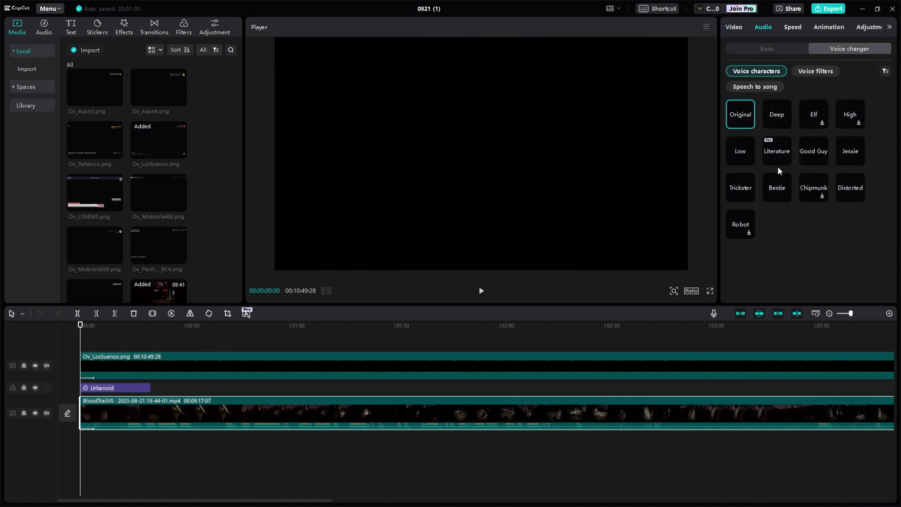
{"action": "left_click", "coordinate": [767, 51]}
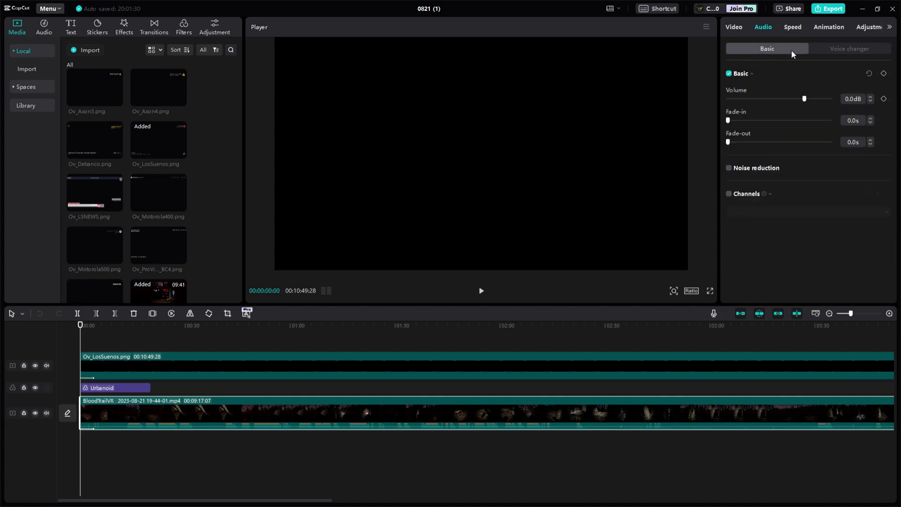
{"action": "left_click", "coordinate": [826, 49]}
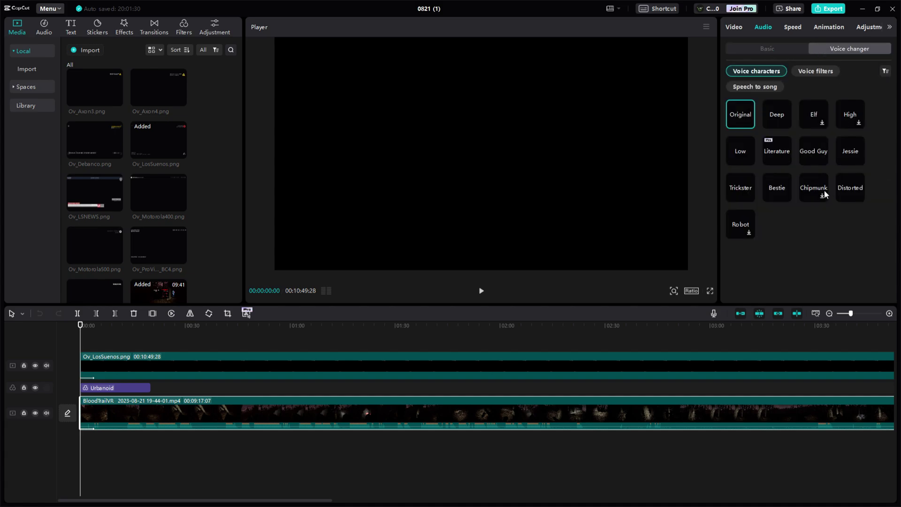
{"action": "left_click", "coordinate": [816, 72]}
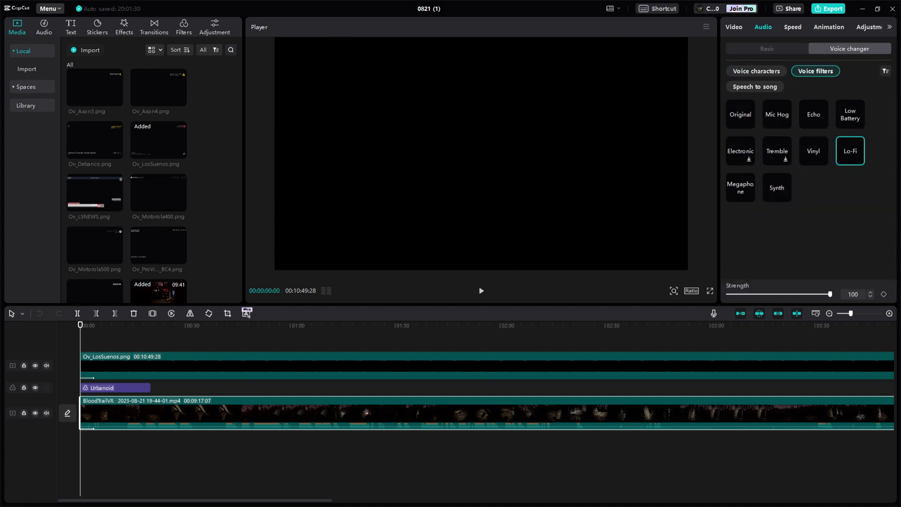
Set the gameplay clip's Lo-Fi voice filter strength to 68 and play back to hear it.
{"action": "left_click", "coordinate": [108, 366]}
{"action": "left_click", "coordinate": [107, 346]}
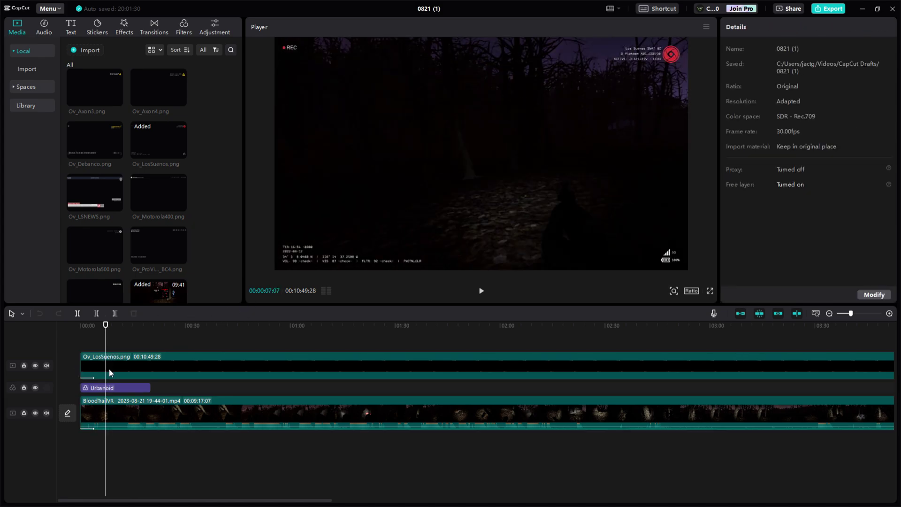
{"action": "left_click", "coordinate": [117, 417]}
{"action": "left_click", "coordinate": [764, 27]}
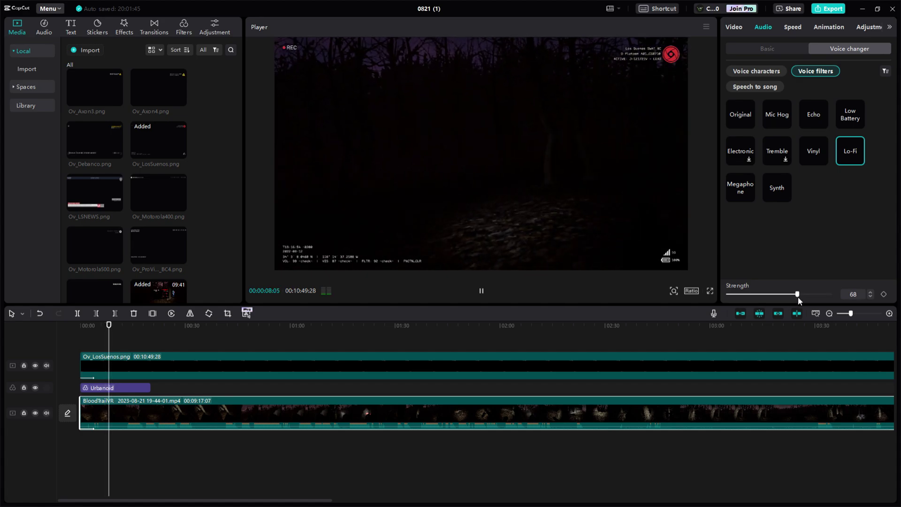
{"action": "left_click", "coordinate": [98, 340]}
{"action": "key", "text": "space"}
{"action": "key", "text": "space"}
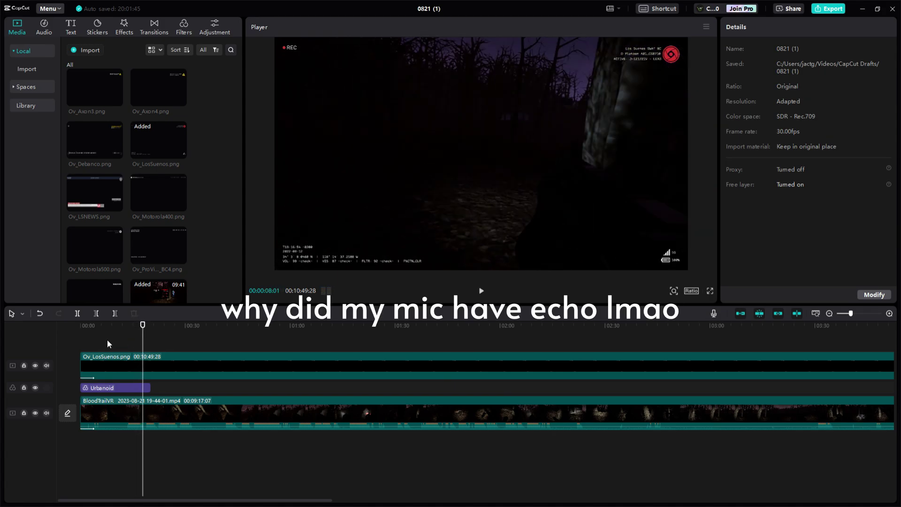
{"action": "mouse_move", "coordinate": [107, 339]}
{"action": "left_mouse_down"}
{"action": "mouse_move", "coordinate": [84, 353]}
{"action": "mouse_move", "coordinate": [103, 348]}
{"action": "left_mouse_up"}
Add the VX1000 lens effect to the timeline and extend it to about seventy seconds.
{"action": "left_click", "coordinate": [124, 27]}
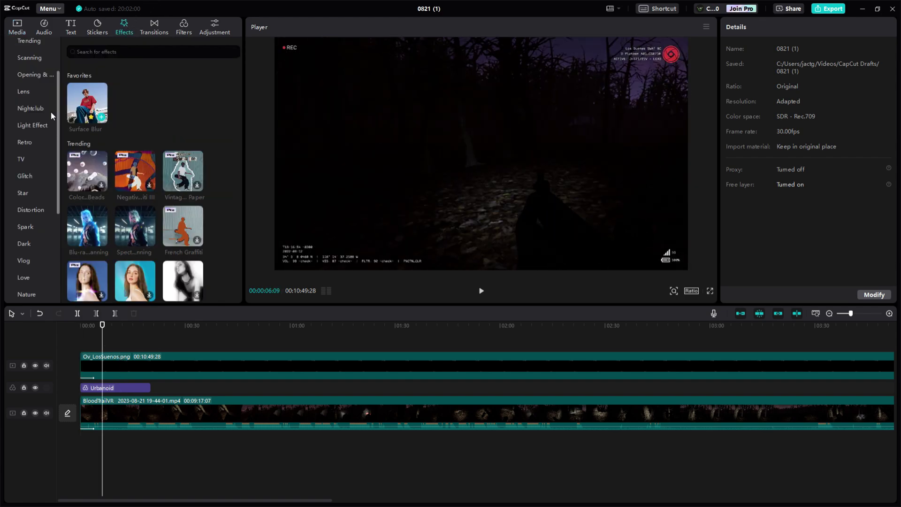
{"action": "left_click", "coordinate": [30, 90]}
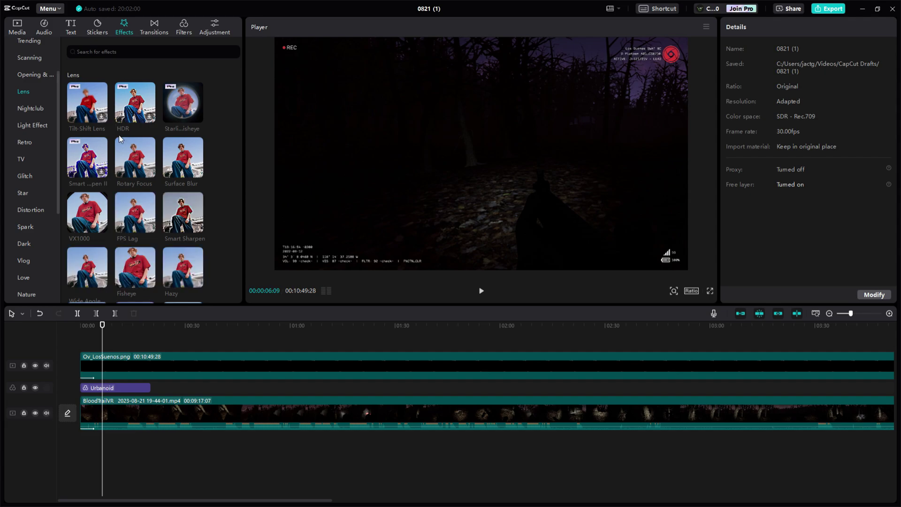
{"action": "mouse_move", "coordinate": [120, 141]}
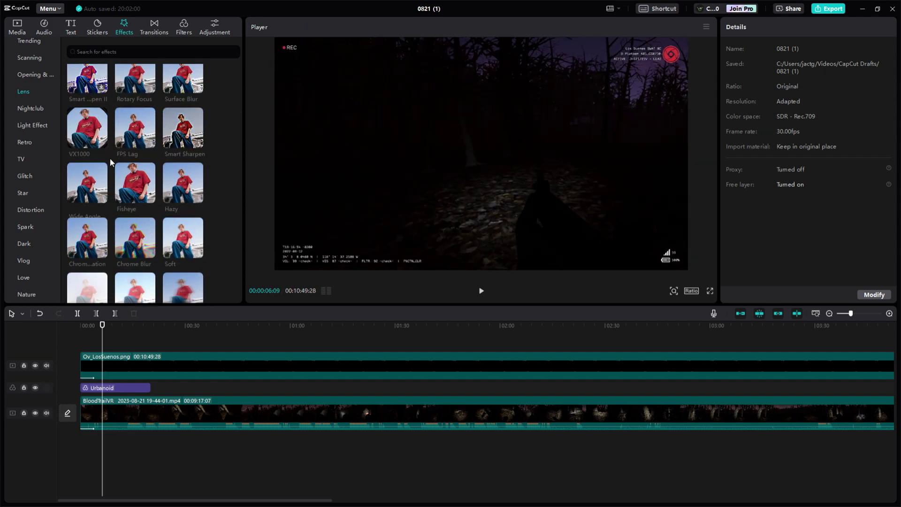
{"action": "mouse_move", "coordinate": [91, 132]}
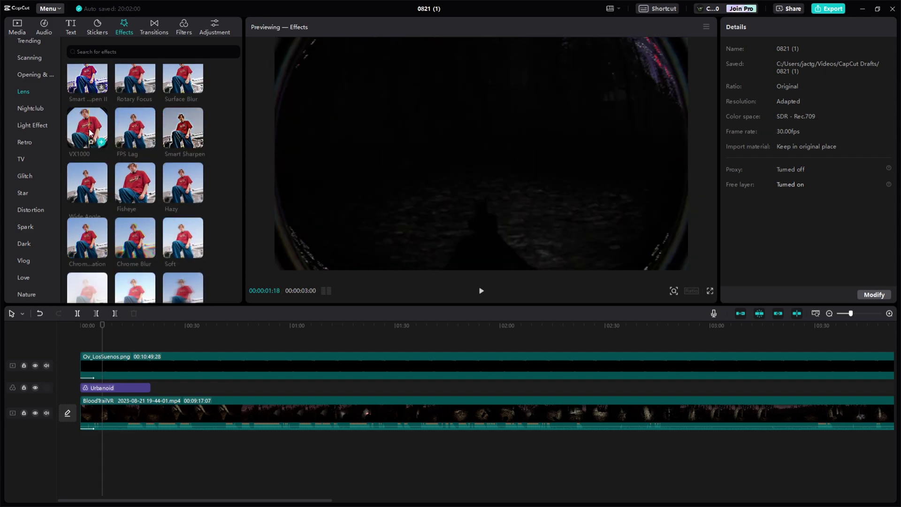
{"action": "left_click_drag", "start_coordinate": [90, 132], "coordinate": [100, 431]}
{"action": "left_click_drag", "start_coordinate": [164, 394], "coordinate": [334, 392]}
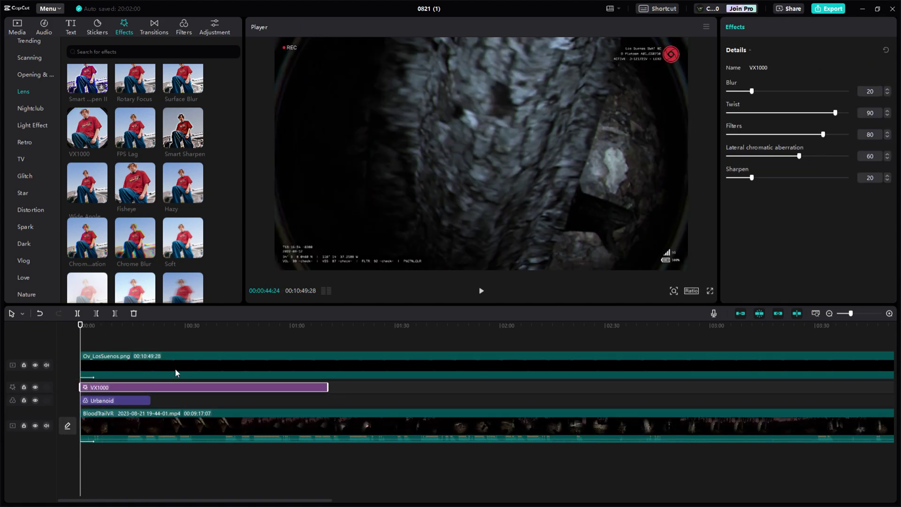
Move the VX1000 effect track to sit beneath the Los Suenos overlay.
{"action": "left_click", "coordinate": [89, 364]}
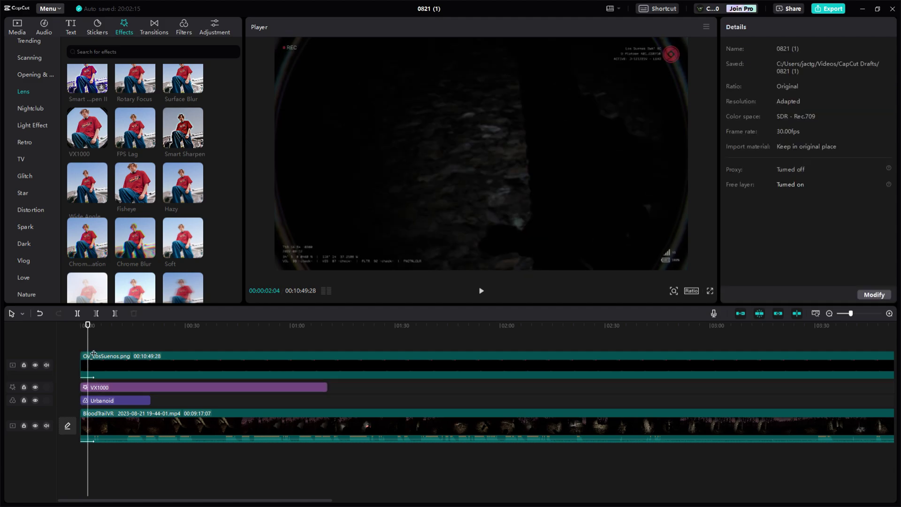
{"action": "left_click", "coordinate": [98, 387]}
{"action": "left_click_drag", "start_coordinate": [100, 389], "coordinate": [102, 352]}
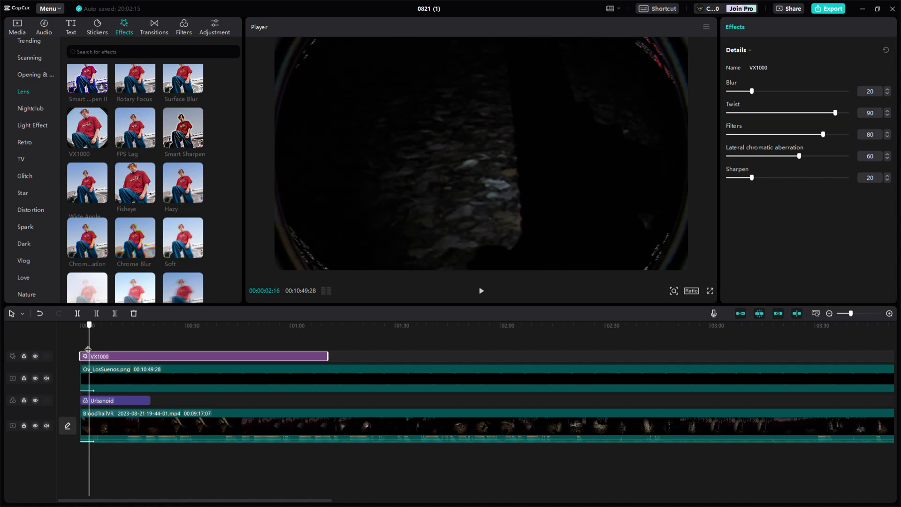
{"action": "left_click_drag", "start_coordinate": [88, 349], "coordinate": [105, 398]}
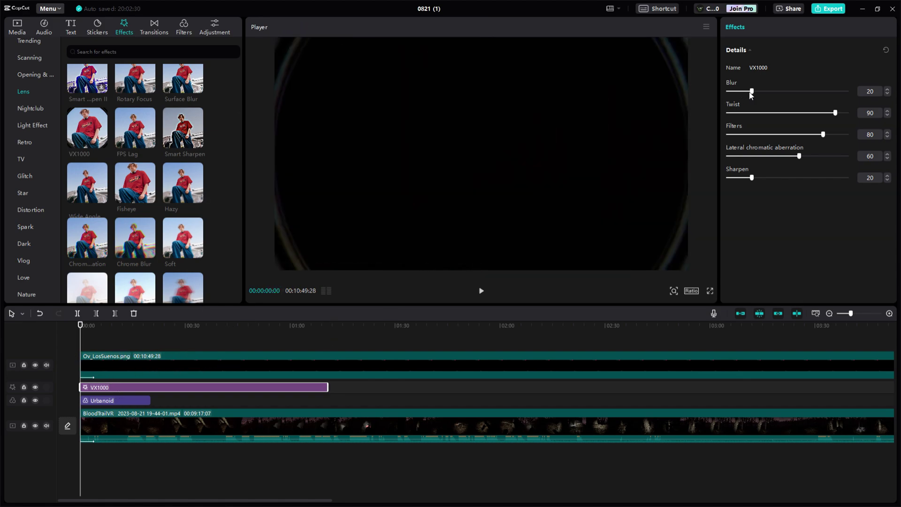
Lower the VX1000 Twist to 5 and extend the effect to about 2:50.
{"action": "left_click", "coordinate": [167, 403]}
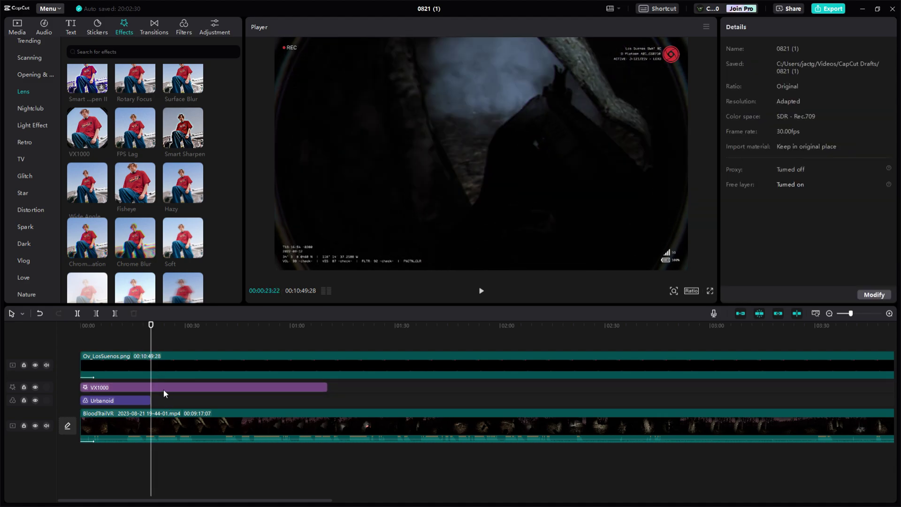
{"action": "left_click", "coordinate": [163, 388]}
{"action": "left_click_drag", "start_coordinate": [780, 114], "coordinate": [735, 116]}
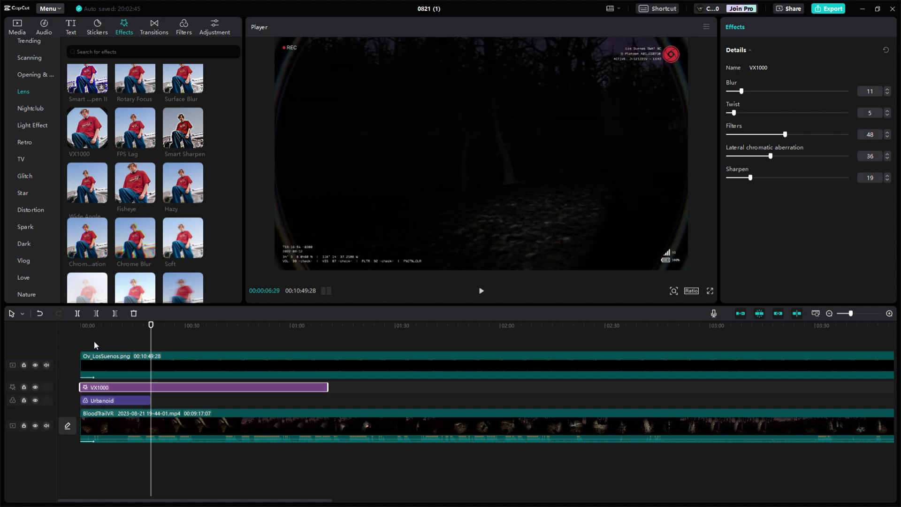
{"action": "left_click_drag", "start_coordinate": [329, 387], "coordinate": [683, 387]}
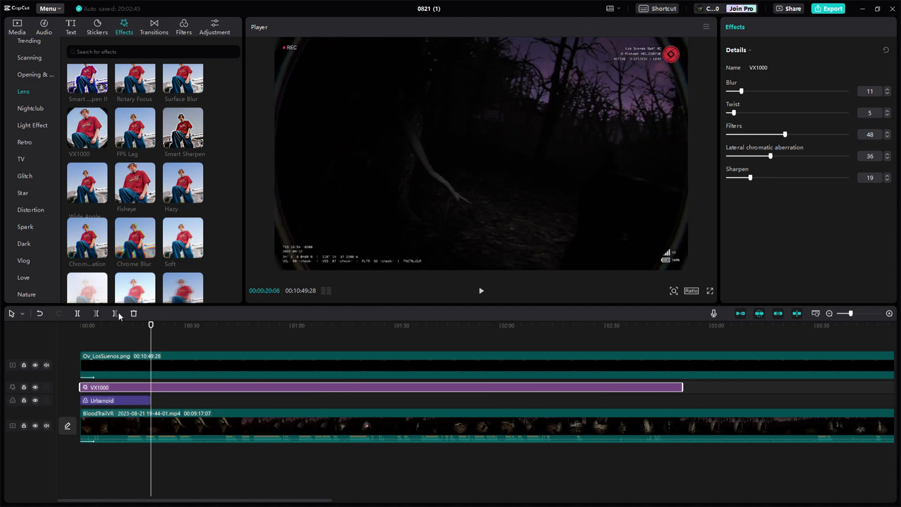
Preview the VX1000 result from about 13 seconds, then reselect the VX1000 clip.
{"action": "left_click", "coordinate": [126, 342]}
{"action": "key", "text": "space"}
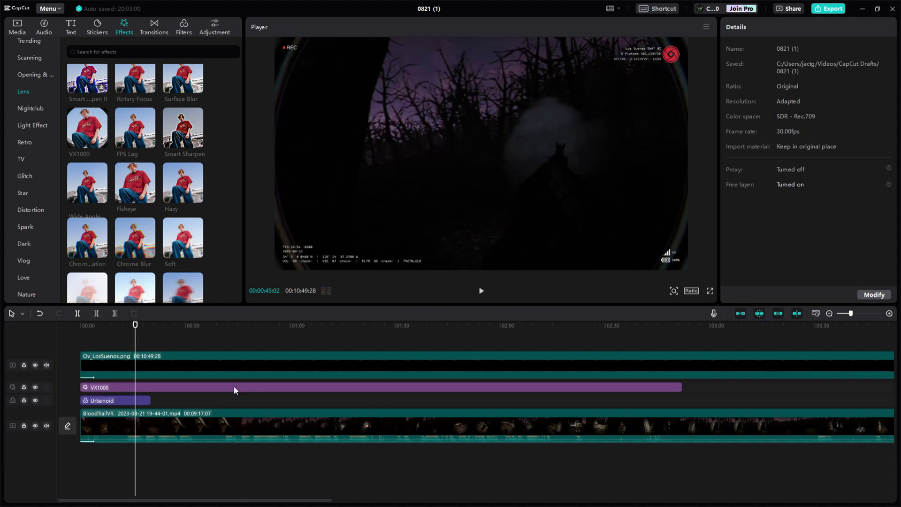
{"action": "left_click", "coordinate": [126, 344]}
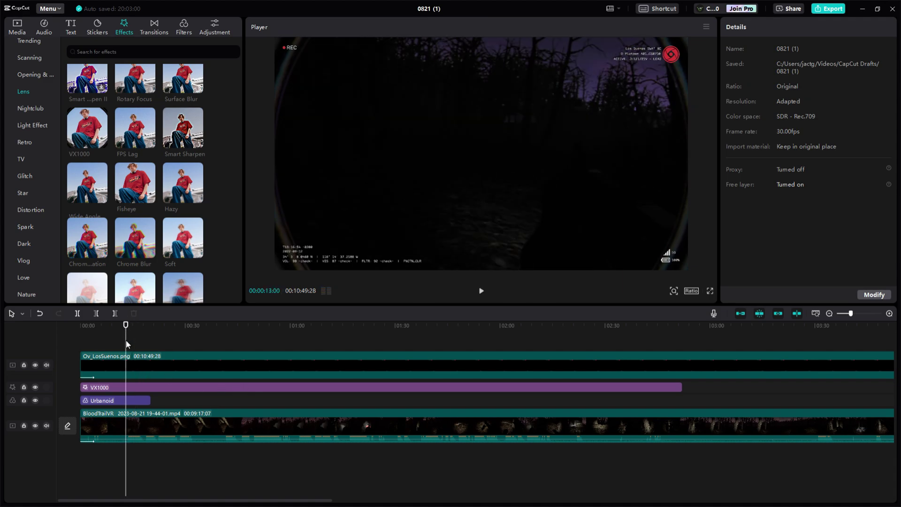
{"action": "key", "text": "space"}
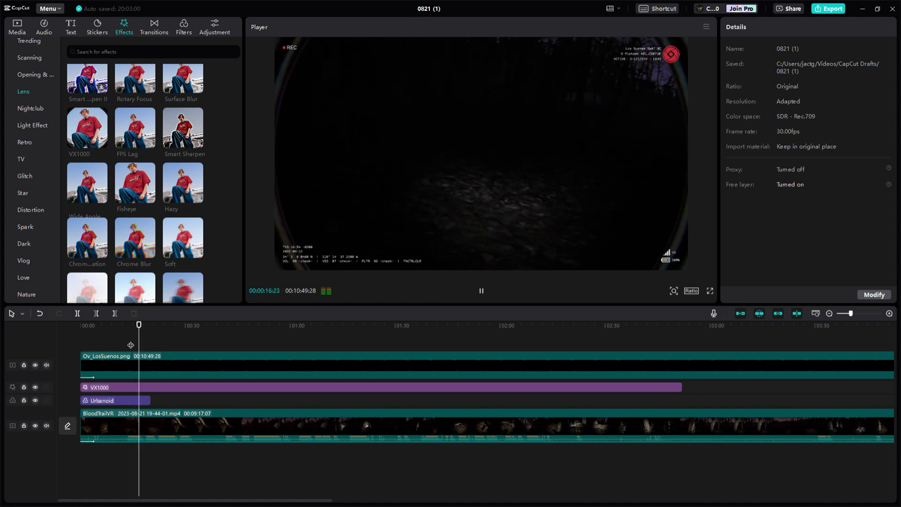
{"action": "key", "text": "space"}
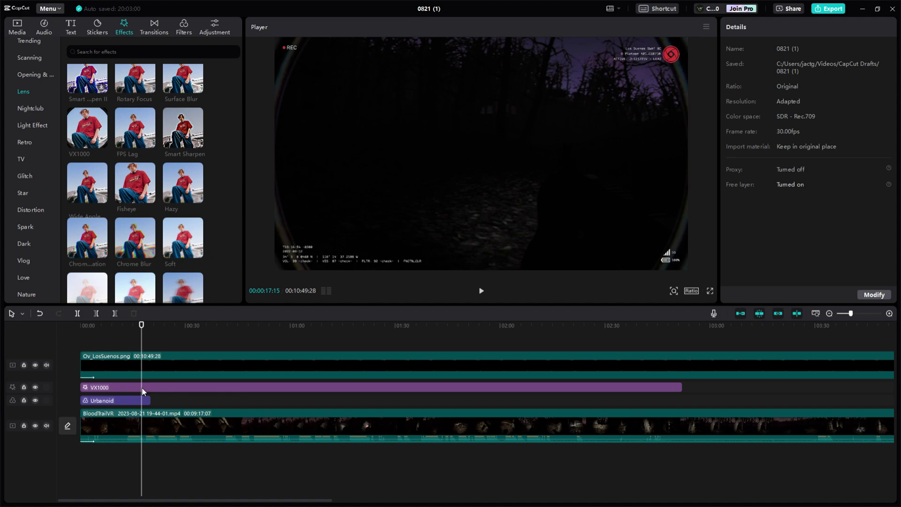
{"action": "left_click", "coordinate": [142, 388]}
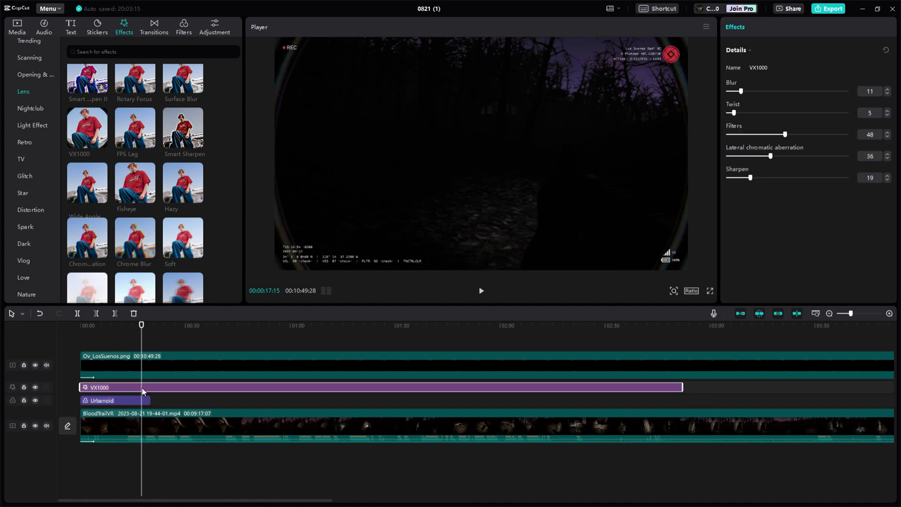
Delete VX1000 and place the Fisheye 4 lens effect at the video start.
{"action": "key", "text": "Delete"}
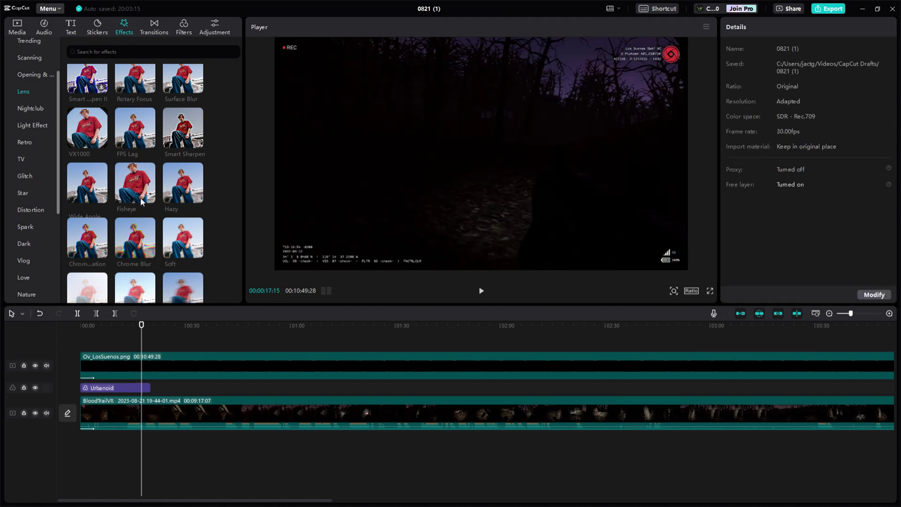
{"action": "scroll", "coordinate": [159, 205], "scroll_direction": "down", "scroll_amount": 3}
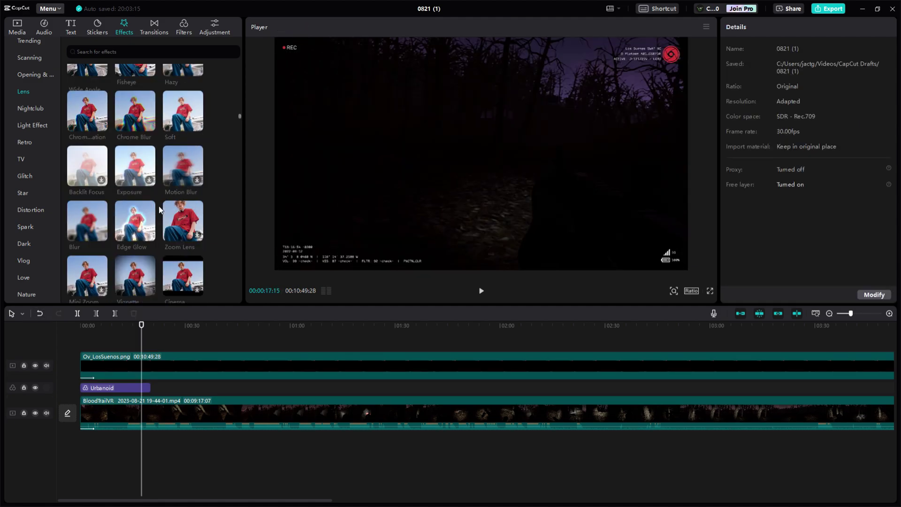
{"action": "scroll", "coordinate": [159, 210], "scroll_direction": "down", "scroll_amount": 3}
{"action": "mouse_move", "coordinate": [184, 203]}
{"action": "left_click_drag", "start_coordinate": [184, 203], "coordinate": [361, 388]}
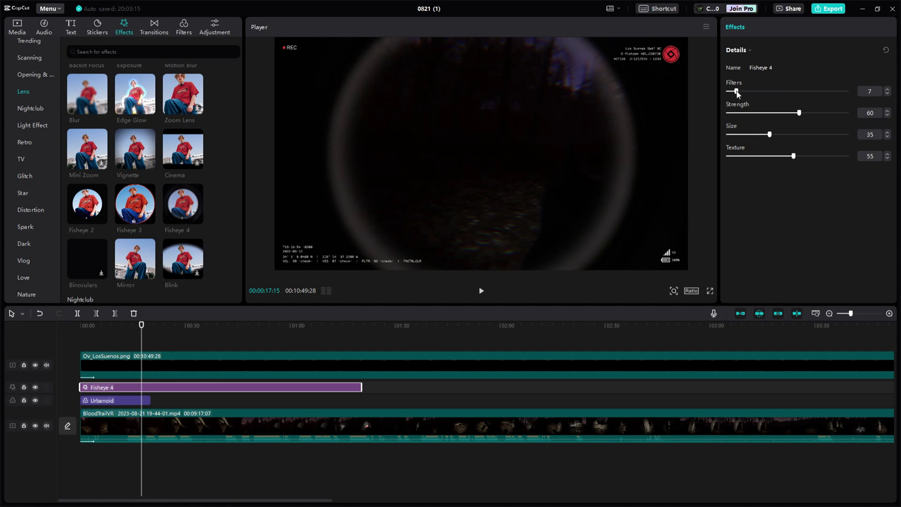
Set Fisheye 4 to Strength 43 and Texture 18, then preview from the start.
{"action": "left_click_drag", "start_coordinate": [789, 113], "coordinate": [850, 138]}
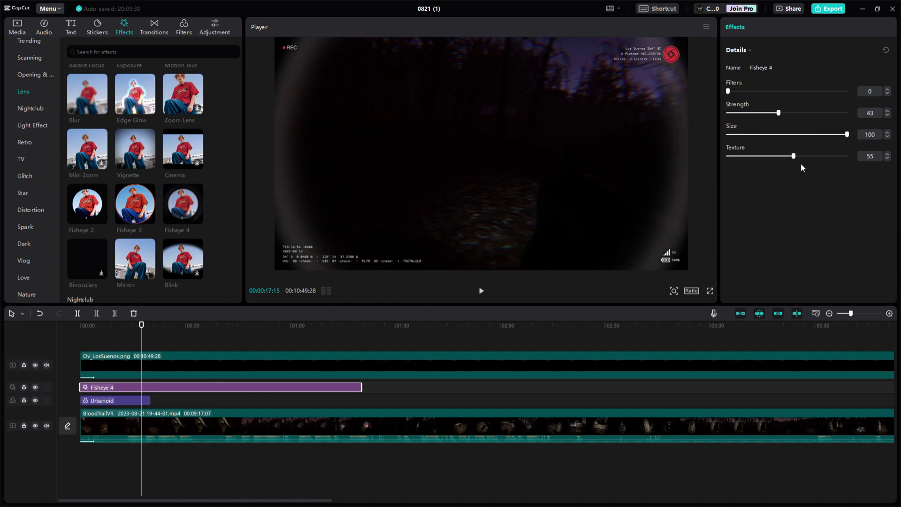
{"action": "left_click_drag", "start_coordinate": [794, 155], "coordinate": [822, 157]}
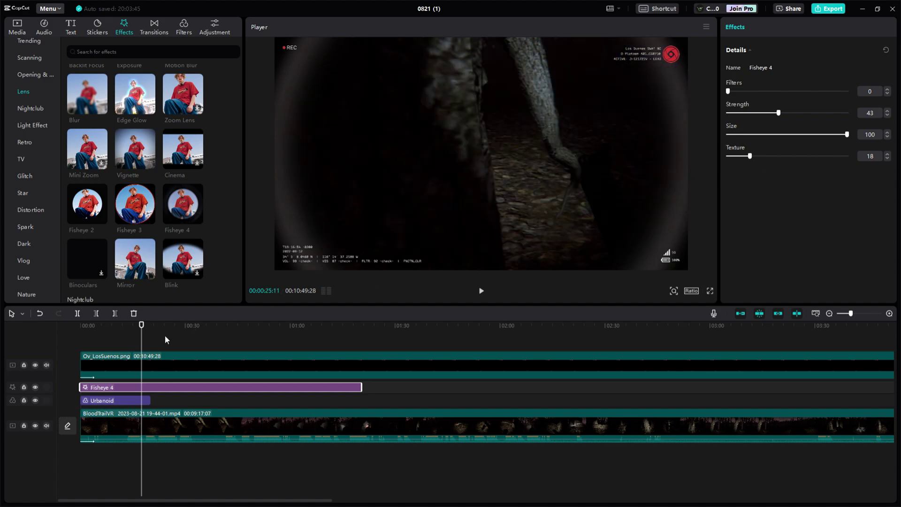
{"action": "left_click", "coordinate": [75, 344]}
{"action": "key", "text": "space"}
{"action": "left_click", "coordinate": [131, 348]}
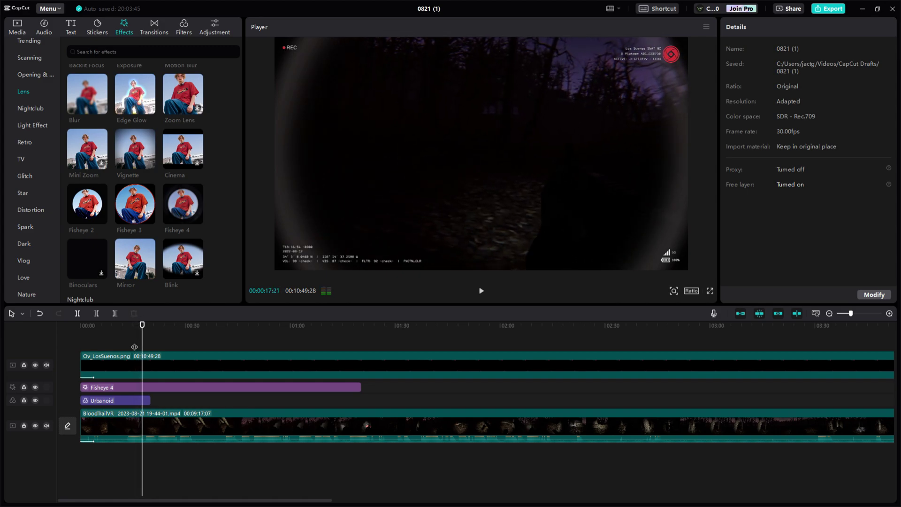
Delete the Fisheye 4 clip and add Fisheye 3 at the start of the video.
{"action": "left_click", "coordinate": [122, 343]}
{"action": "left_click", "coordinate": [119, 388]}
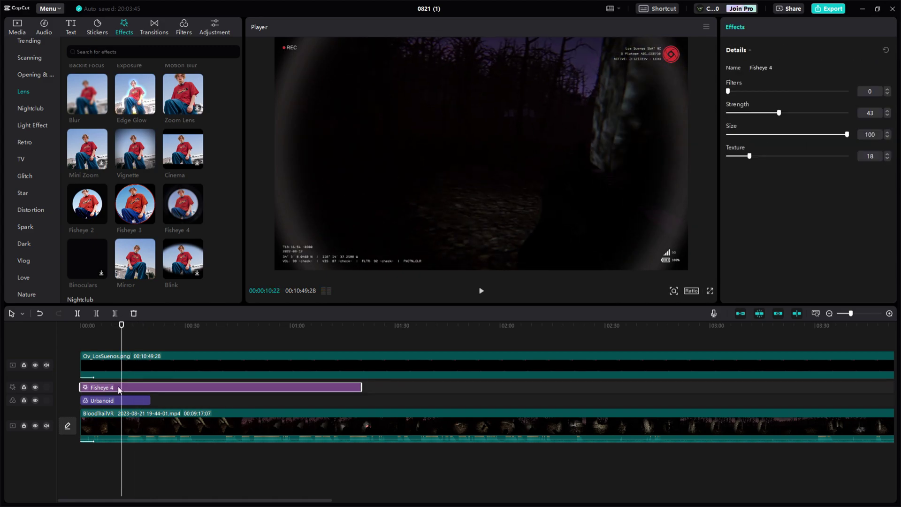
{"action": "key", "text": "Delete"}
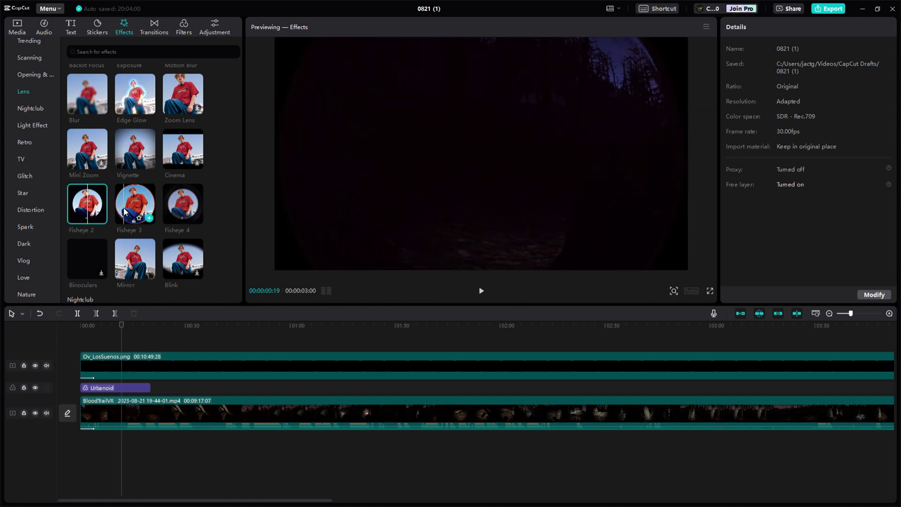
{"action": "left_click_drag", "start_coordinate": [133, 212], "coordinate": [87, 385]}
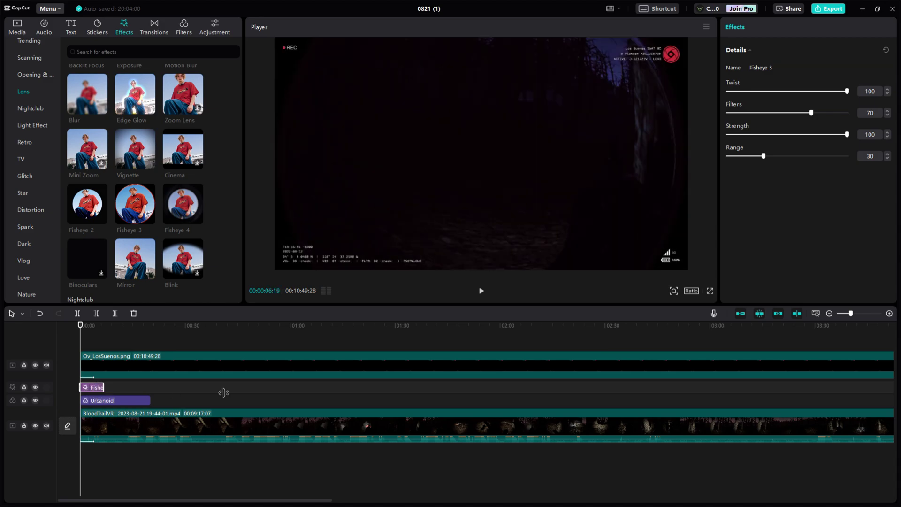
Set Fisheye 3 Strength to 48 with Twist, Filters and Range at 0, then play.
{"action": "left_click_drag", "start_coordinate": [155, 350], "coordinate": [137, 384]}
{"action": "left_click", "coordinate": [137, 386]}
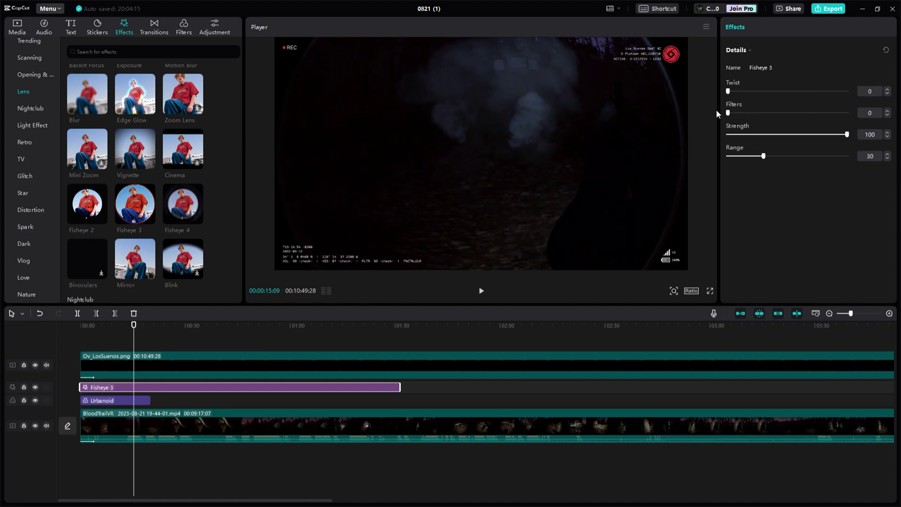
{"action": "left_click_drag", "start_coordinate": [847, 134], "coordinate": [679, 135]}
{"action": "left_click_drag", "start_coordinate": [753, 136], "coordinate": [786, 137]}
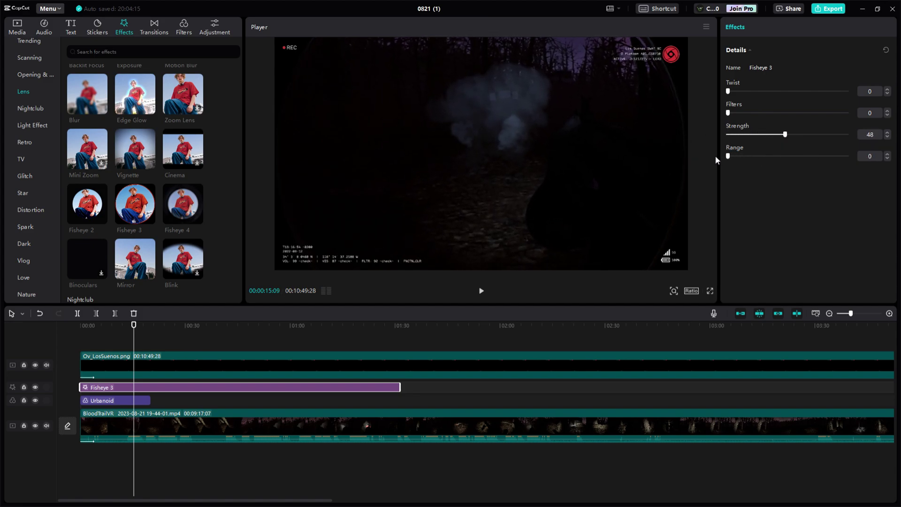
{"action": "key", "text": "space"}
Play and scrub the preview around 13 seconds to review the Fisheye 3 look.
{"action": "left_click", "coordinate": [80, 346]}
{"action": "left_click", "coordinate": [127, 470]}
{"action": "key", "text": "space"}
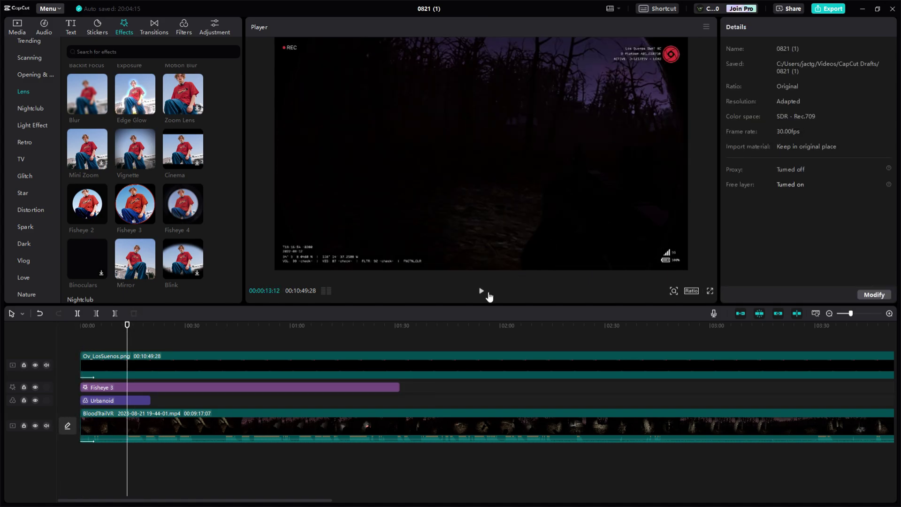
{"action": "left_click", "coordinate": [488, 293]}
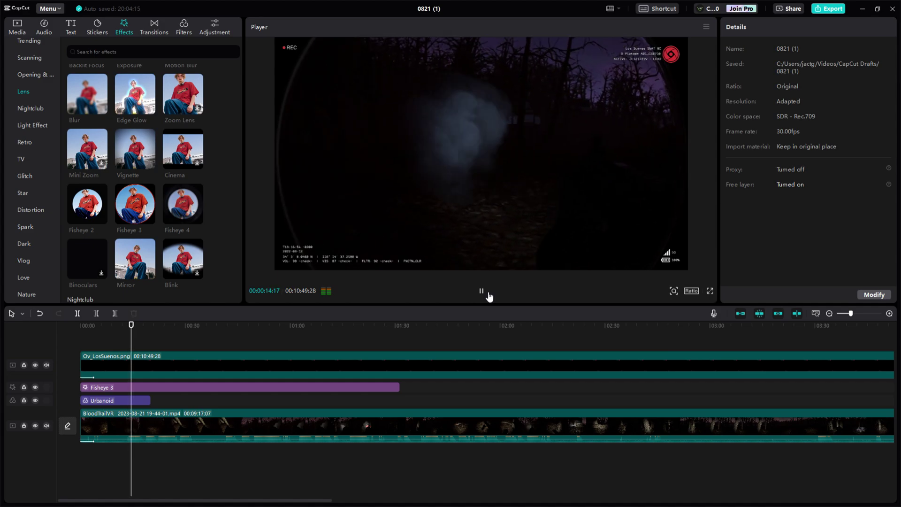
{"action": "left_click", "coordinate": [488, 294]}
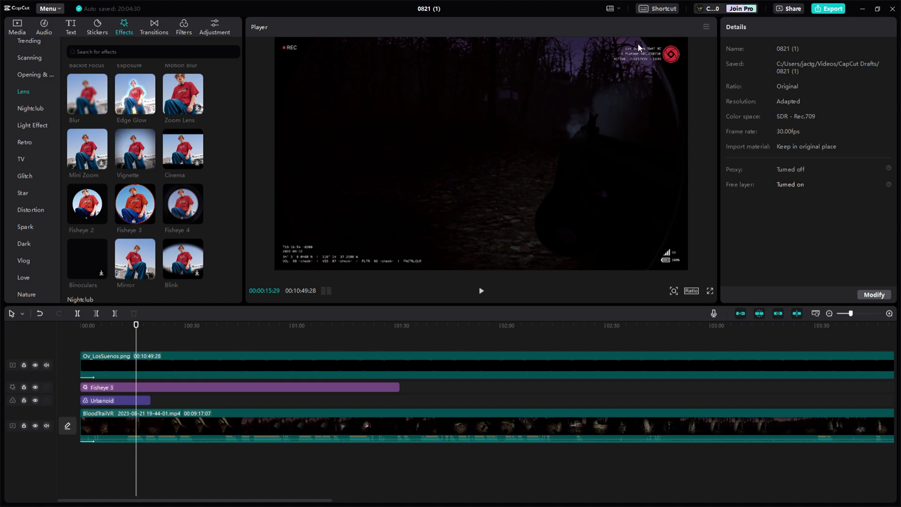
{"action": "key", "text": "Left"}
{"action": "key", "text": "Left"}
{"action": "key", "text": "Left"}
{"action": "key", "text": "Left"}
{"action": "key", "text": "Left"}
{"action": "key", "text": "Left"}
{"action": "key", "text": "Left"}
{"action": "key", "text": "Left"}
{"action": "key", "text": "Left"}
{"action": "key", "text": "Left"}
{"action": "key", "text": "Left"}
{"action": "key", "text": "Left"}
{"action": "key", "text": "Left"}
{"action": "key", "text": "Left"}
{"action": "key", "text": "Left"}
{"action": "key", "text": "Left"}
{"action": "key", "text": "Left"}
{"action": "key", "text": "Left"}
{"action": "key", "text": "Left"}
{"action": "key", "text": "Left"}
{"action": "key", "text": "space"}
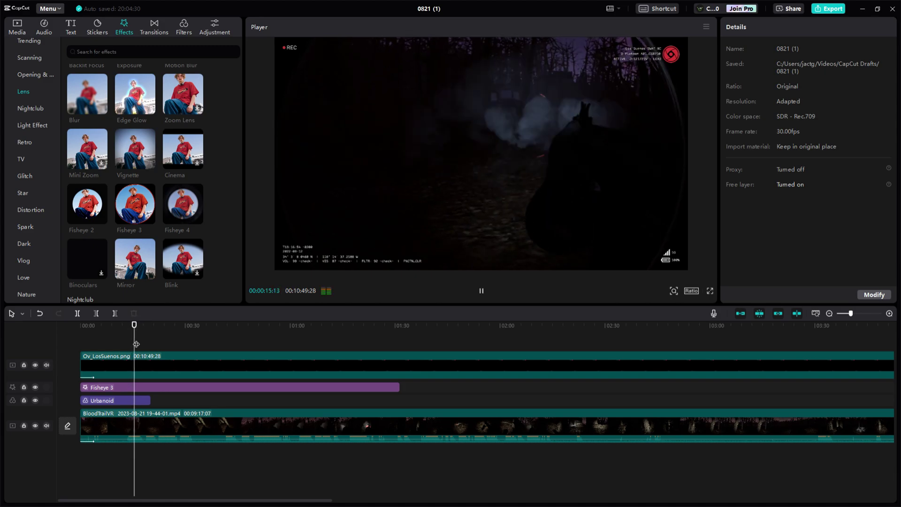
{"action": "key", "text": "space"}
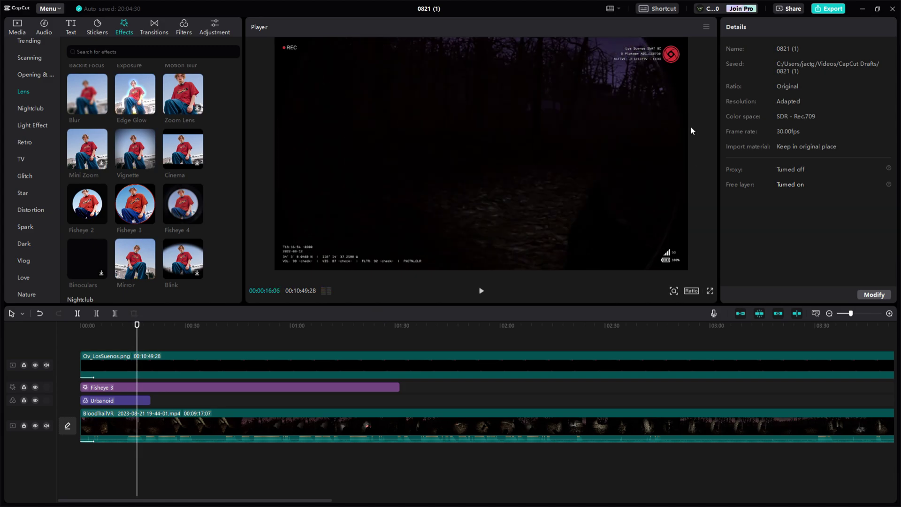
Select the Fisheye 3 effect clip on the timeline.
{"action": "left_click", "coordinate": [153, 388]}
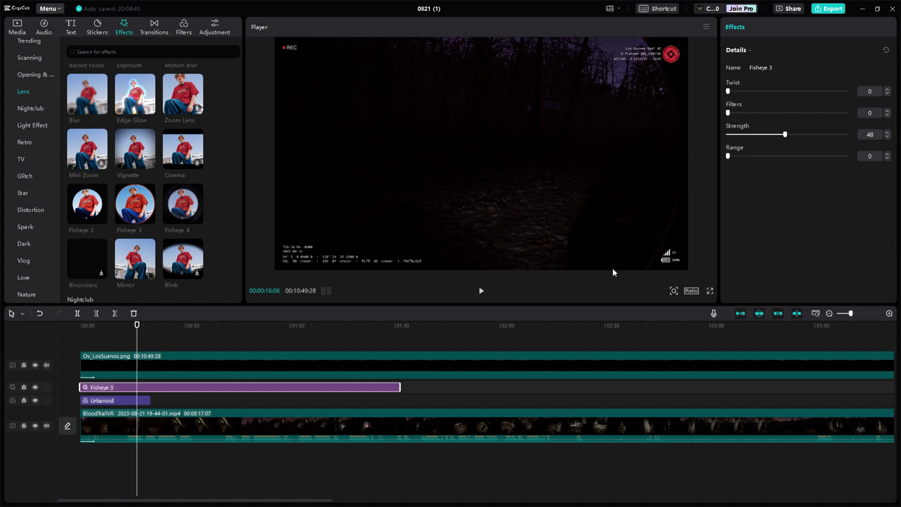
{"action": "left_click", "coordinate": [121, 344]}
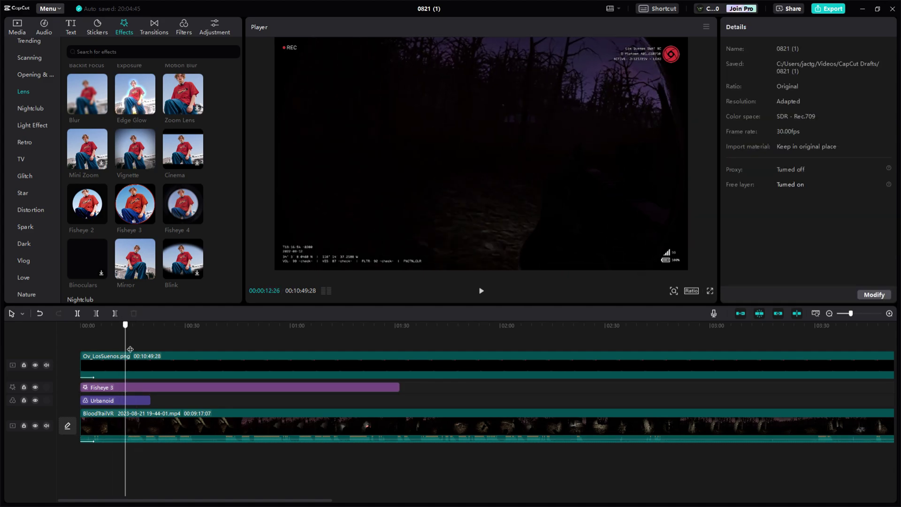
{"action": "left_click", "coordinate": [125, 389]}
Delete Fisheye 3 and add the plain Fisheye lens effect at the video start.
{"action": "key", "text": "Delete"}
{"action": "mouse_move", "coordinate": [101, 225]}
{"action": "scroll", "coordinate": [131, 225], "scroll_direction": "up", "scroll_amount": 4}
{"action": "mouse_move", "coordinate": [126, 145]}
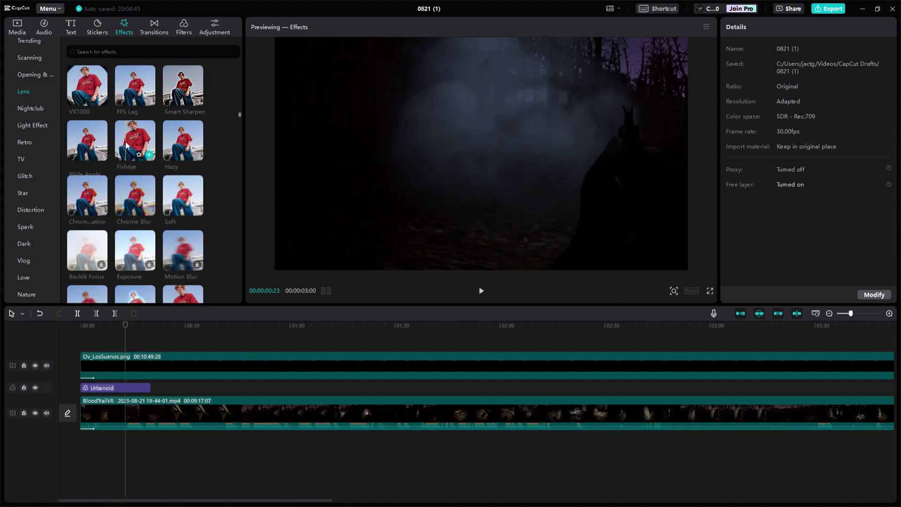
{"action": "left_click_drag", "start_coordinate": [126, 146], "coordinate": [279, 387]}
Set the Fisheye Twist to 33, preview it, and add a Vignette effect above it.
{"action": "left_click", "coordinate": [105, 346]}
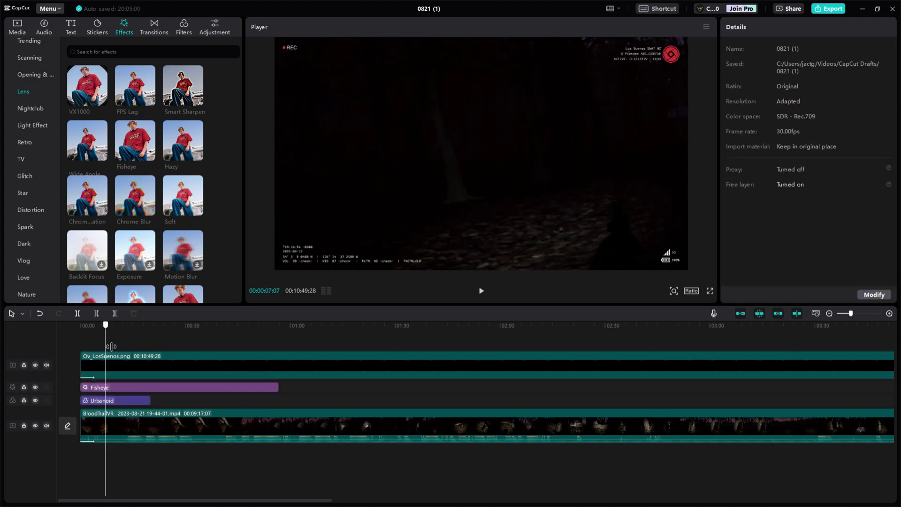
{"action": "left_click", "coordinate": [109, 346]}
{"action": "left_click", "coordinate": [120, 387]}
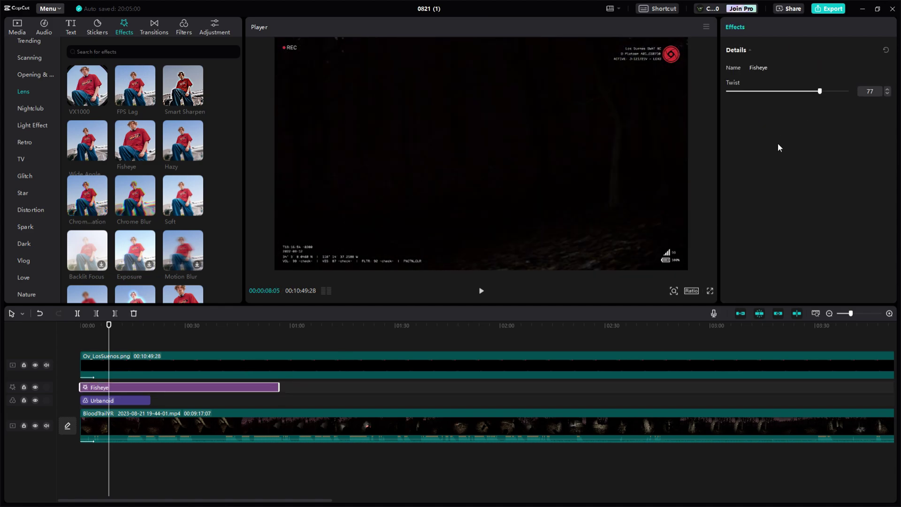
{"action": "left_click_drag", "start_coordinate": [779, 94], "coordinate": [772, 94]}
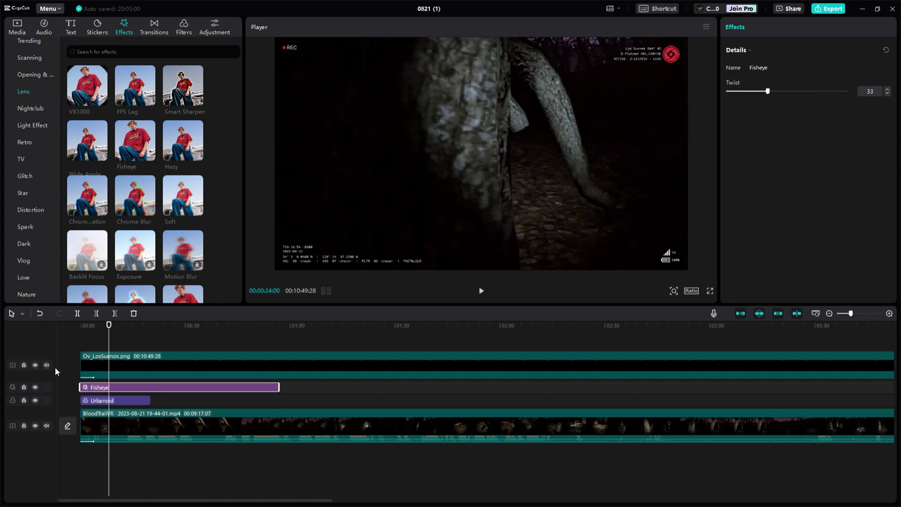
{"action": "left_click_drag", "start_coordinate": [113, 339], "coordinate": [123, 341]}
{"action": "key", "text": "space"}
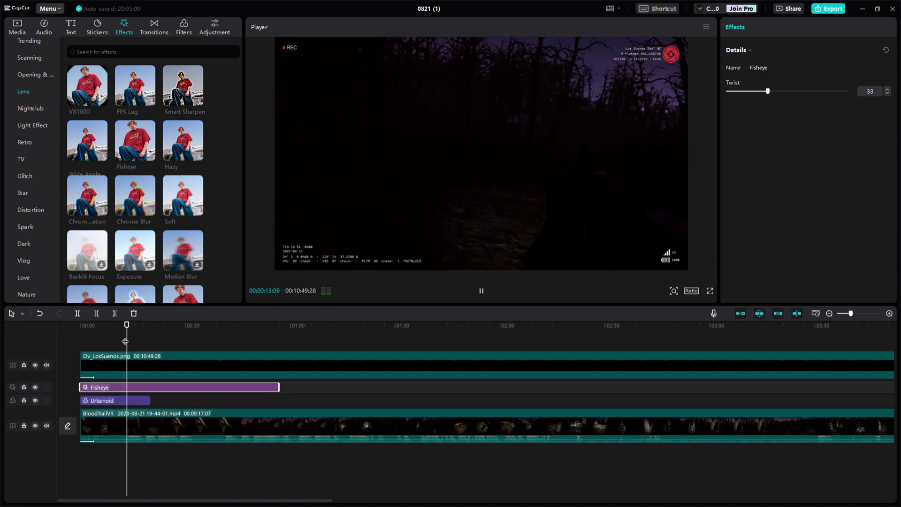
{"action": "key", "text": "space"}
{"action": "scroll", "coordinate": [151, 225], "scroll_direction": "down", "scroll_amount": 3}
{"action": "left_click_drag", "start_coordinate": [135, 233], "coordinate": [83, 387]}
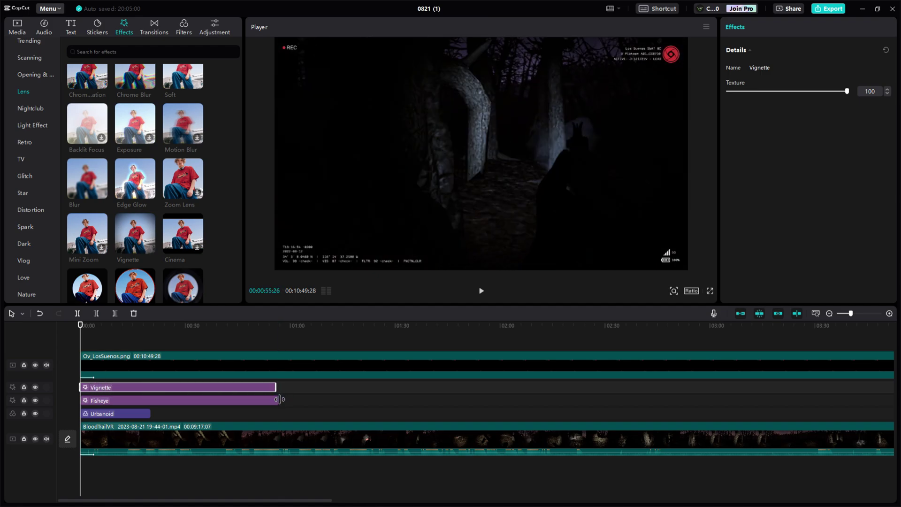
Lengthen the Vignette clip and stretch the Fisheye clip to about 2:40.
{"action": "left_click_drag", "start_coordinate": [280, 388], "coordinate": [538, 388]}
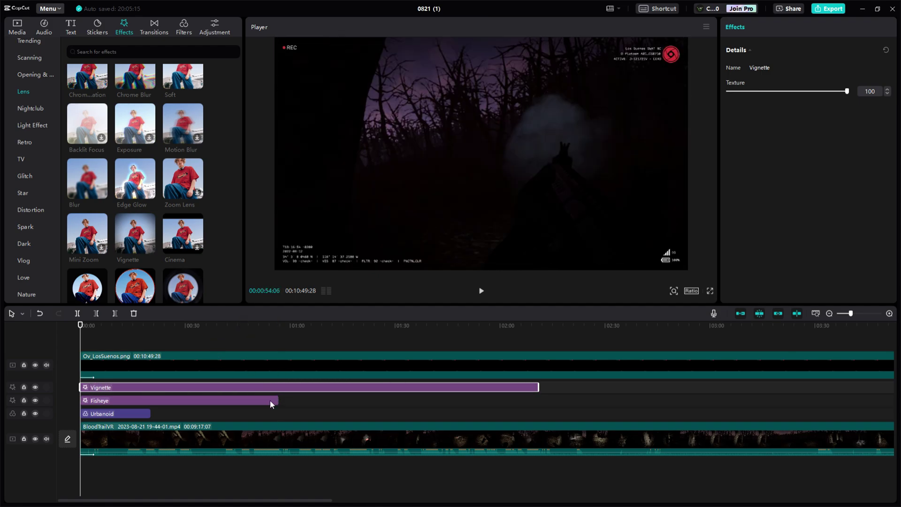
{"action": "left_click", "coordinate": [269, 402]}
{"action": "left_click_drag", "start_coordinate": [280, 400], "coordinate": [668, 400]}
{"action": "left_click", "coordinate": [217, 340]}
{"action": "left_click", "coordinate": [224, 387]}
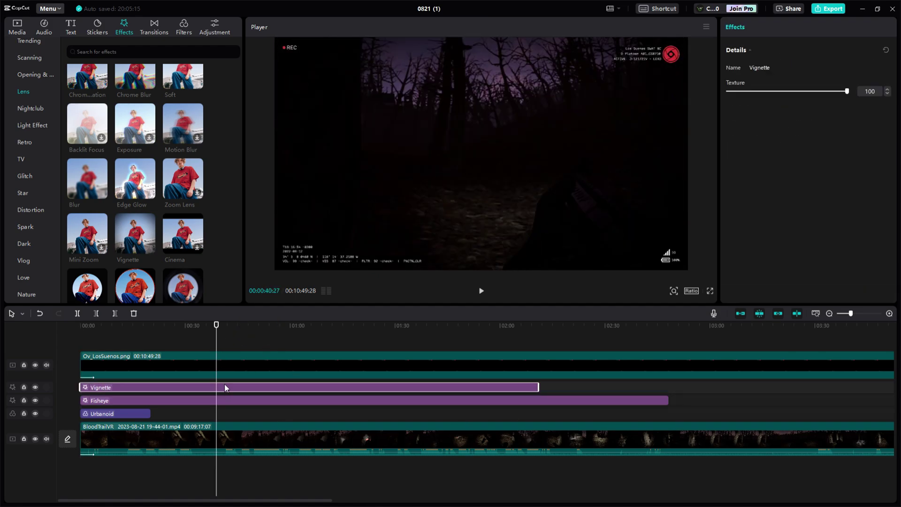
Play back the extended effects, jumping from 25 seconds back to about 13 seconds.
{"action": "key", "text": "space"}
{"action": "left_click", "coordinate": [167, 347]}
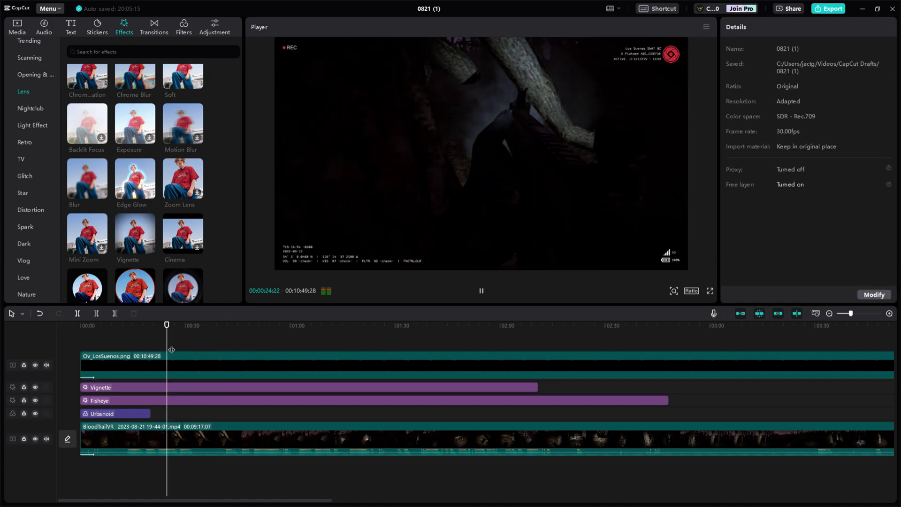
{"action": "left_click", "coordinate": [145, 349]}
{"action": "left_click", "coordinate": [131, 343]}
{"action": "left_click", "coordinate": [126, 347]}
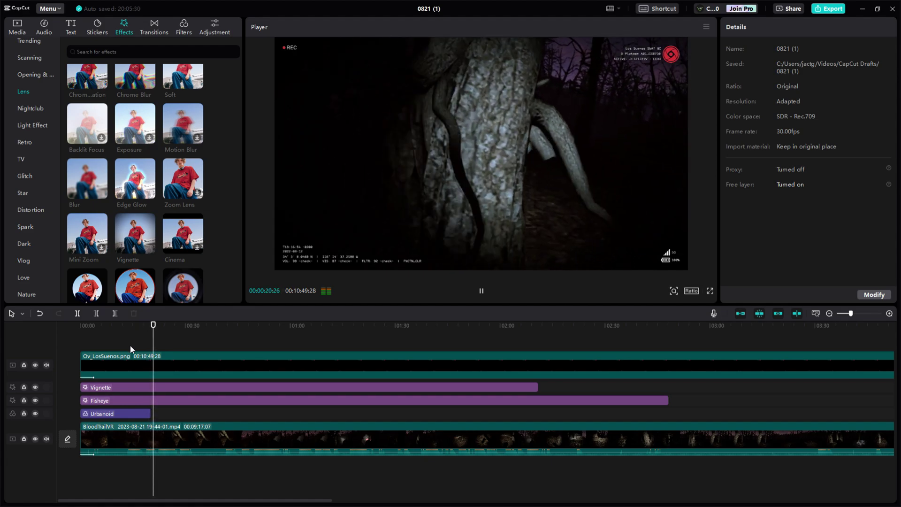
Undo the Fisheye and Vignette changes to restore Fisheye 3 at Strength 48.
{"action": "left_click", "coordinate": [165, 399]}
{"action": "left_click", "coordinate": [41, 316]}
{"action": "left_click", "coordinate": [41, 315]}
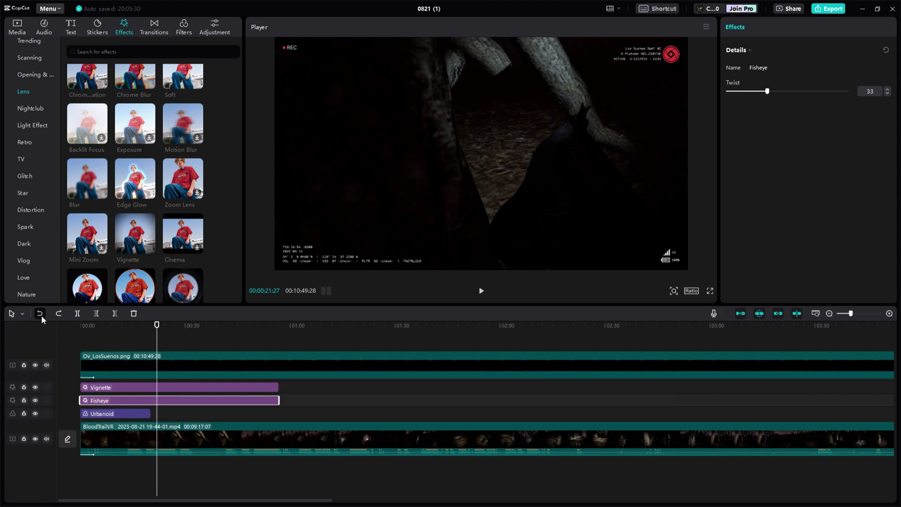
{"action": "left_click", "coordinate": [41, 315]}
{"action": "left_click", "coordinate": [41, 316]}
{"action": "left_click", "coordinate": [41, 316]}
{"action": "left_click", "coordinate": [42, 316]}
{"action": "left_click", "coordinate": [41, 315]}
{"action": "left_click", "coordinate": [41, 315]}
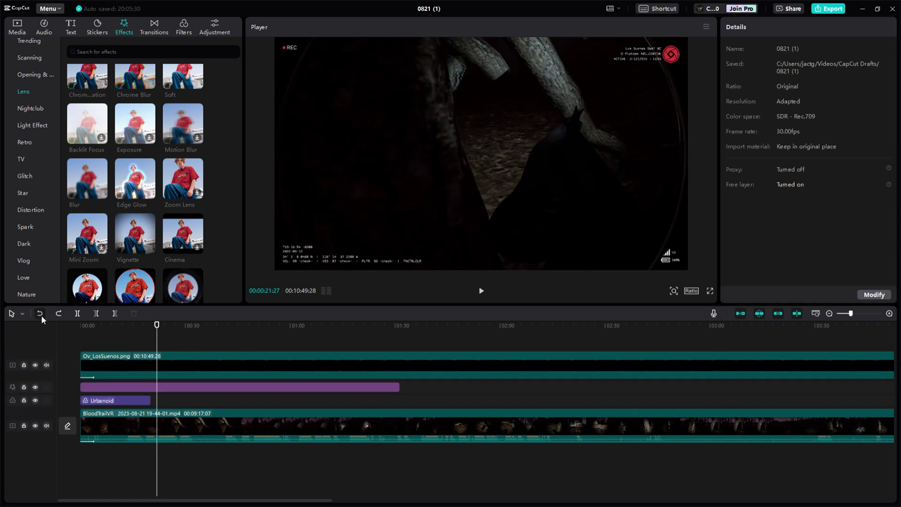
{"action": "left_click", "coordinate": [41, 315]}
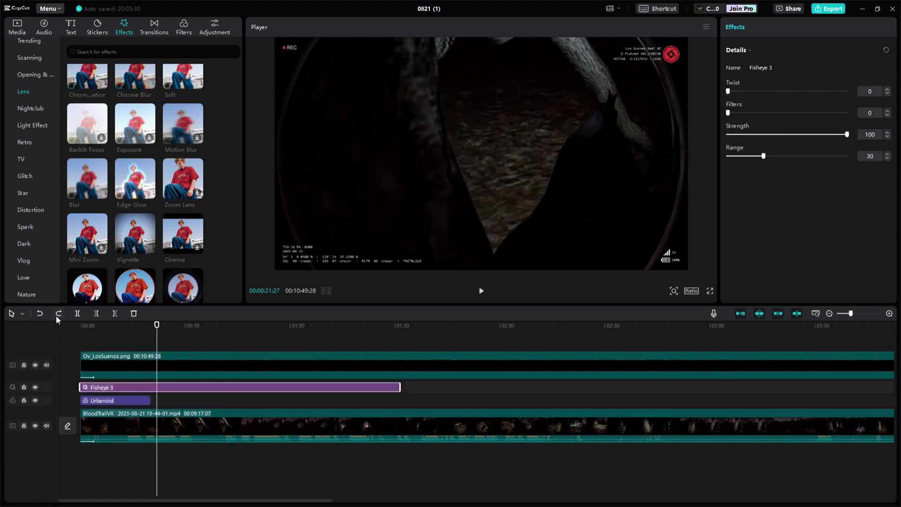
{"action": "left_click", "coordinate": [55, 315]}
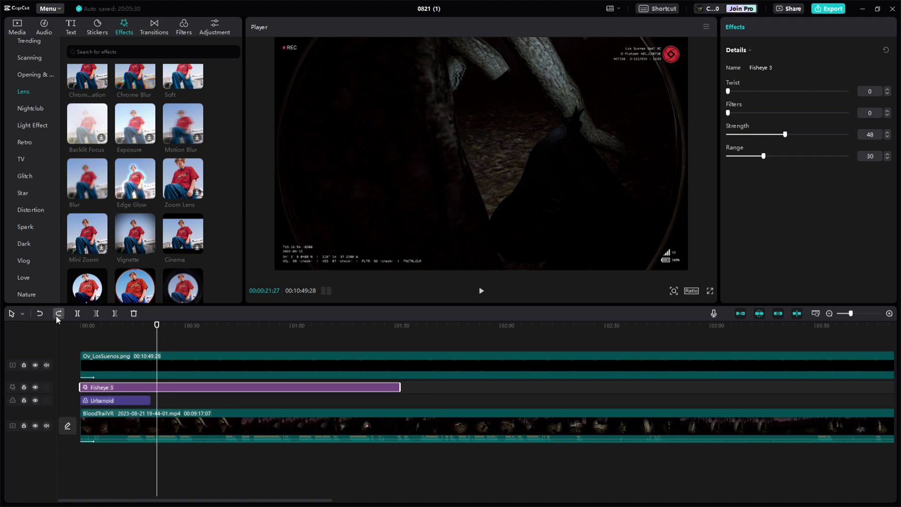
Fine-tune the Fisheye 3 Strength to 69 and preview from about 12 seconds.
{"action": "left_click", "coordinate": [129, 348]}
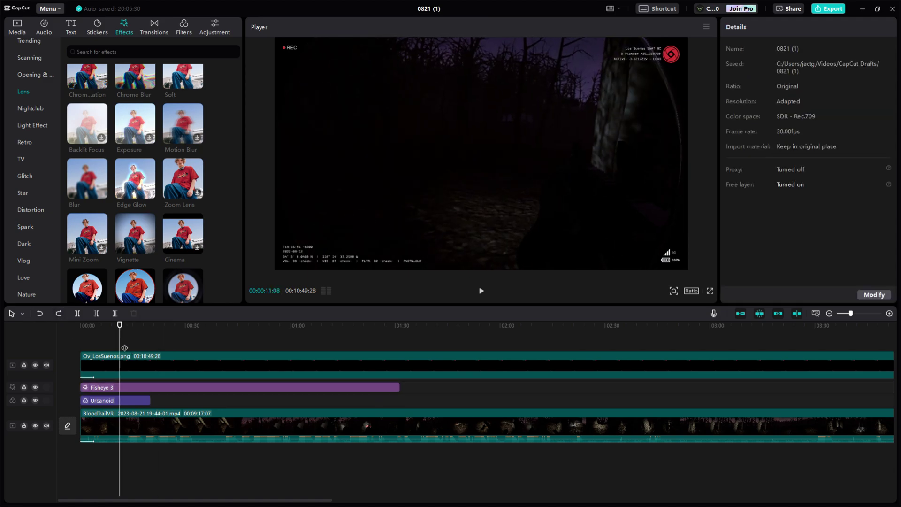
{"action": "left_click", "coordinate": [137, 385]}
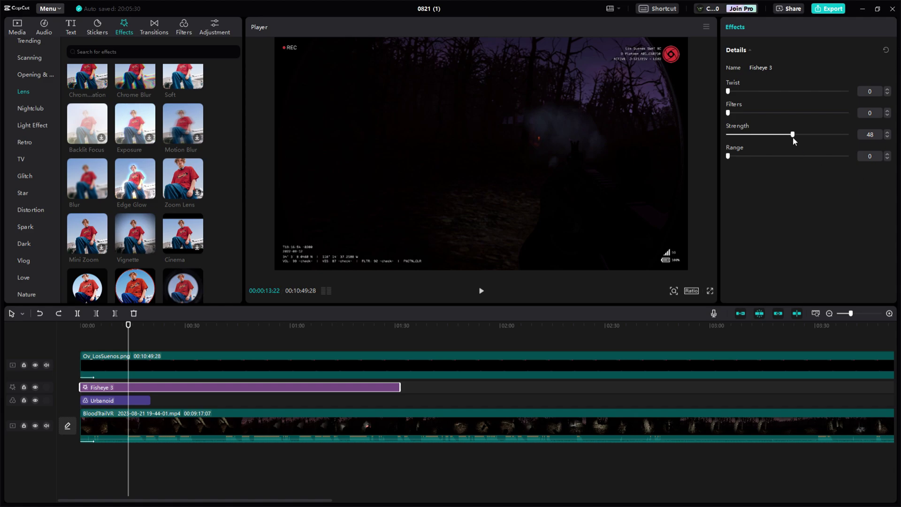
{"action": "left_click_drag", "start_coordinate": [813, 139], "coordinate": [810, 139]}
{"action": "key", "text": "space"}
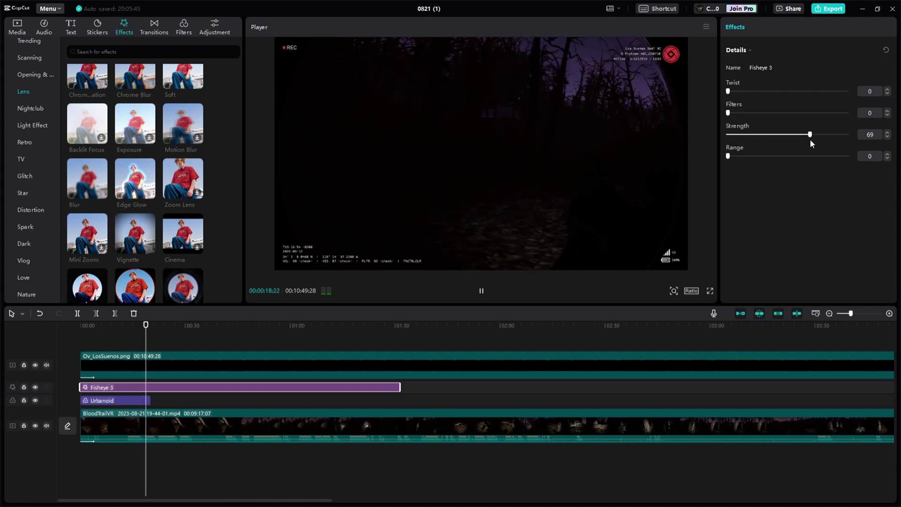
{"action": "key", "text": "space"}
Add the Edge Glow lens effect above Fisheye 3, reaching about 2:04.
{"action": "scroll", "coordinate": [164, 159], "scroll_direction": "up", "scroll_amount": 2}
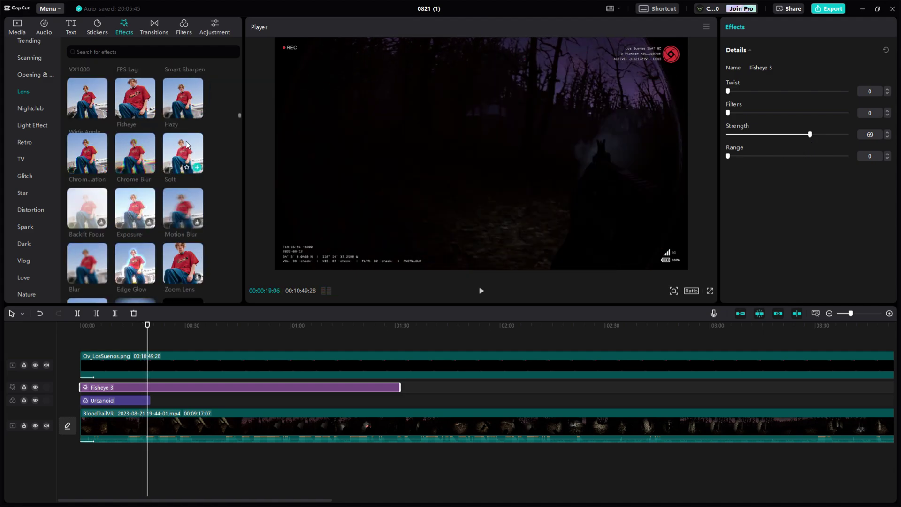
{"action": "scroll", "coordinate": [155, 162], "scroll_direction": "up", "scroll_amount": 3}
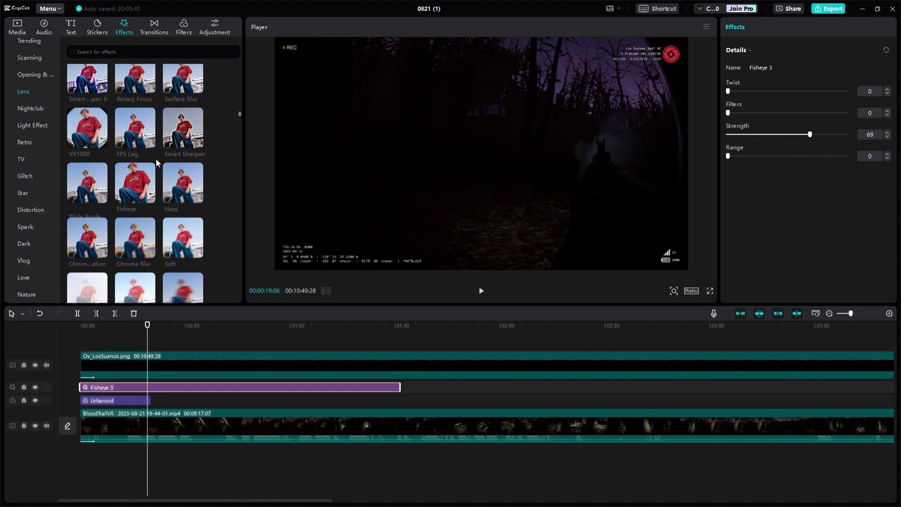
{"action": "scroll", "coordinate": [162, 178], "scroll_direction": "down", "scroll_amount": 2}
{"action": "scroll", "coordinate": [141, 184], "scroll_direction": "down", "scroll_amount": 3}
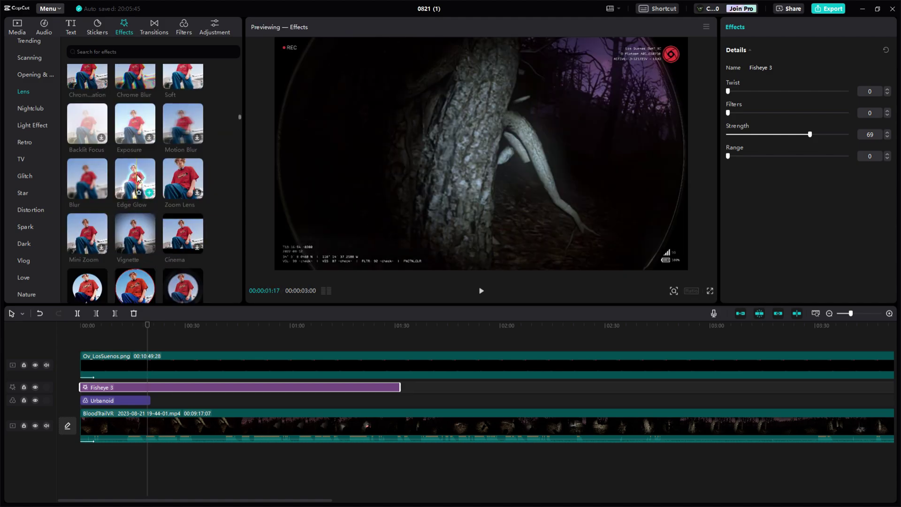
{"action": "left_click_drag", "start_coordinate": [135, 181], "coordinate": [514, 388]}
Preview Edge Glow from about 00:16, pausing at 00:30.
{"action": "left_click", "coordinate": [137, 344]}
{"action": "key", "text": "space"}
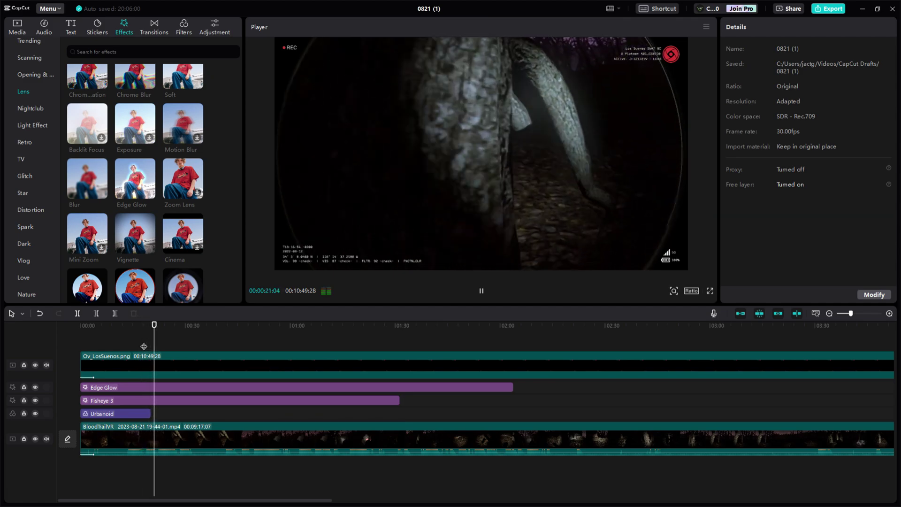
{"action": "key", "text": "space"}
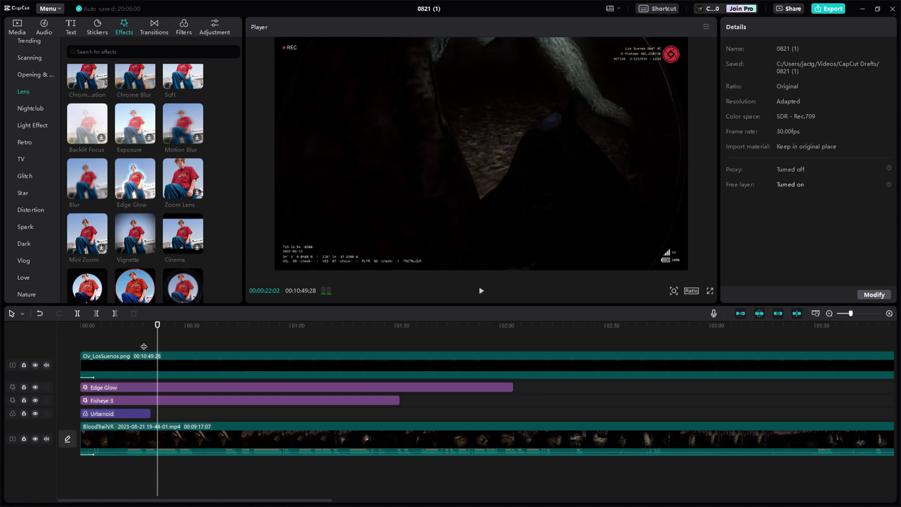
{"action": "left_click", "coordinate": [481, 293]}
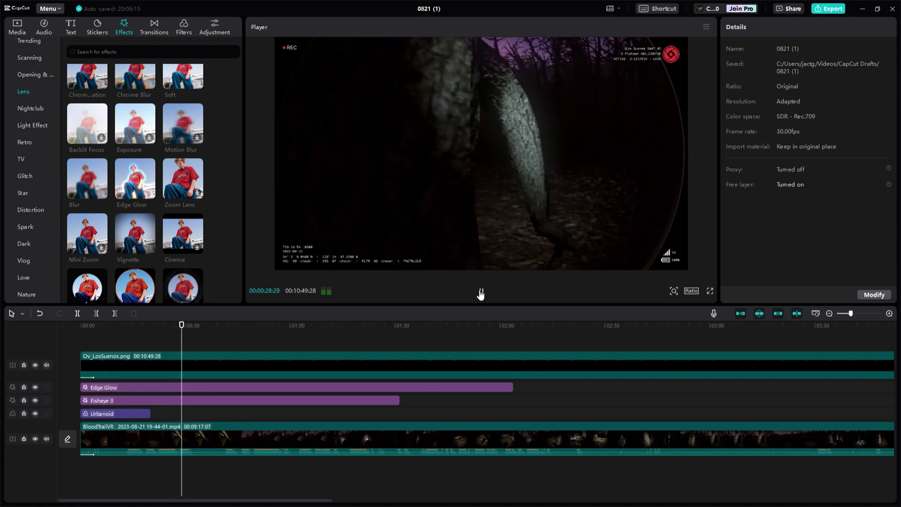
{"action": "left_click", "coordinate": [481, 291]}
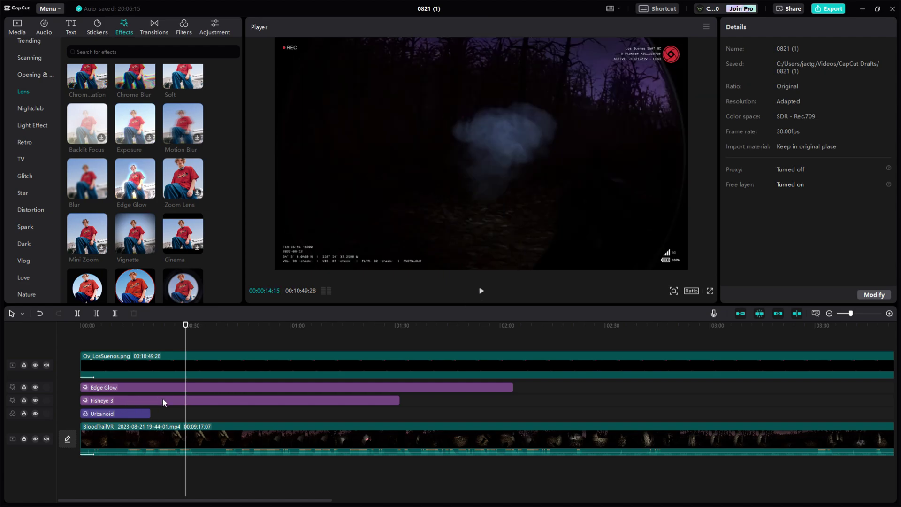
Zoom out and extend both Fisheye 3 and Edge Glow to about 9:00.
{"action": "left_click", "coordinate": [386, 401]}
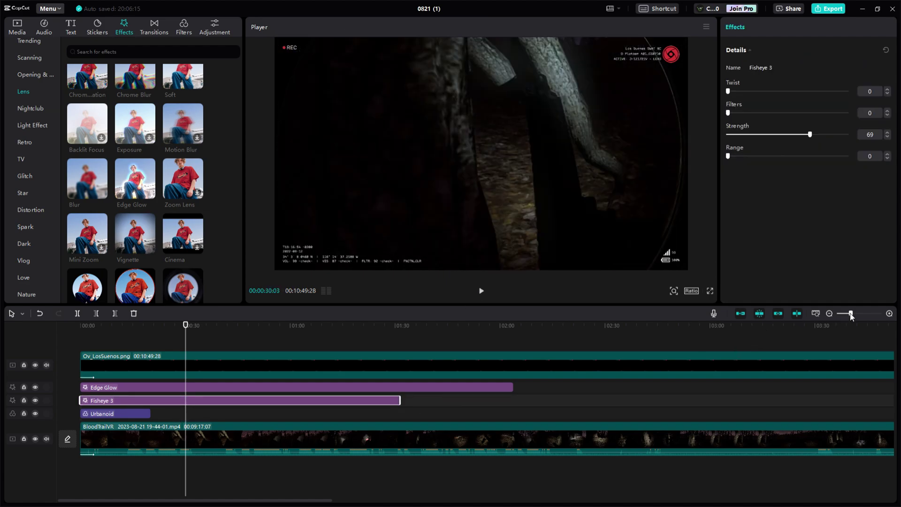
{"action": "left_click_drag", "start_coordinate": [849, 314], "coordinate": [843, 314]}
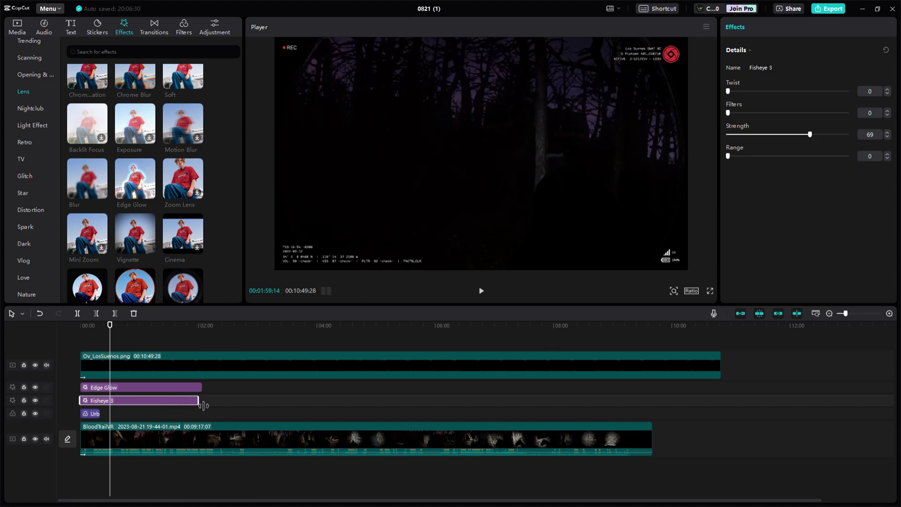
{"action": "left_click", "coordinate": [197, 388], "text": "ctrl"}
{"action": "left_click_drag", "start_coordinate": [200, 400], "coordinate": [634, 403]}
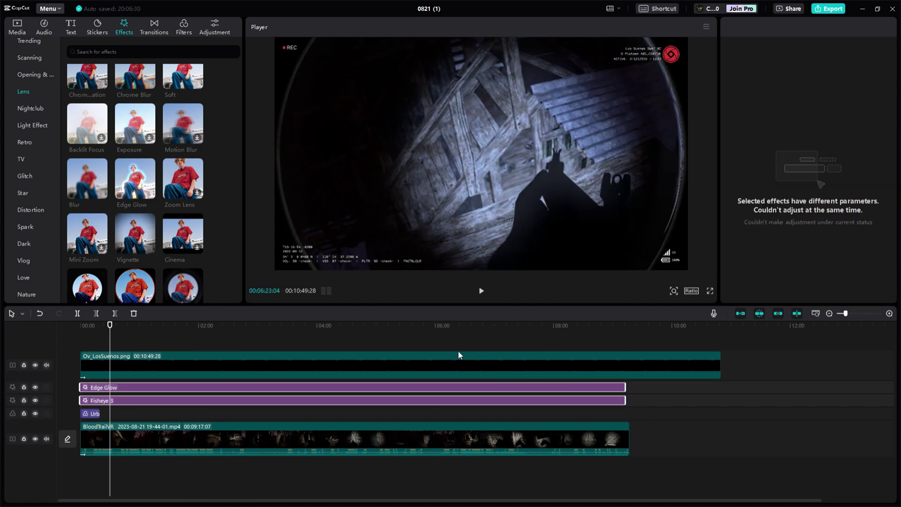
{"action": "left_click", "coordinate": [462, 351]}
{"action": "left_click", "coordinate": [466, 356]}
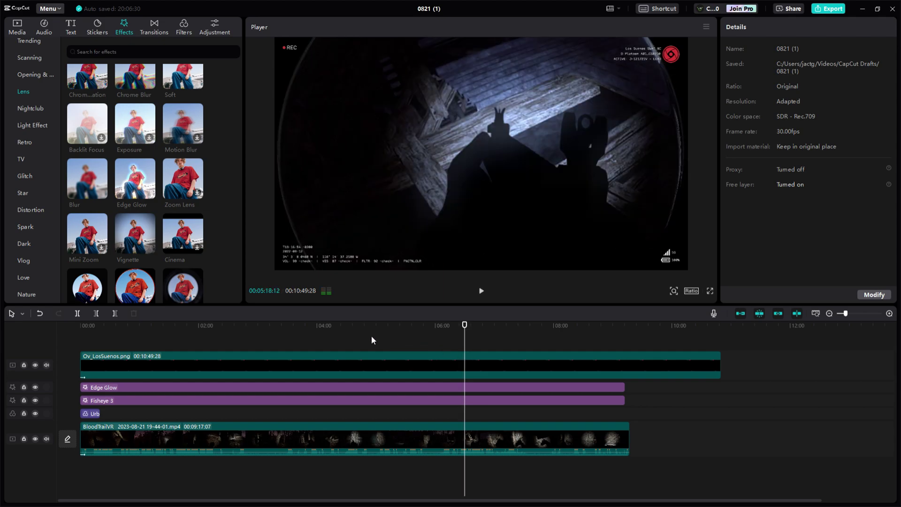
{"action": "left_click", "coordinate": [101, 346]}
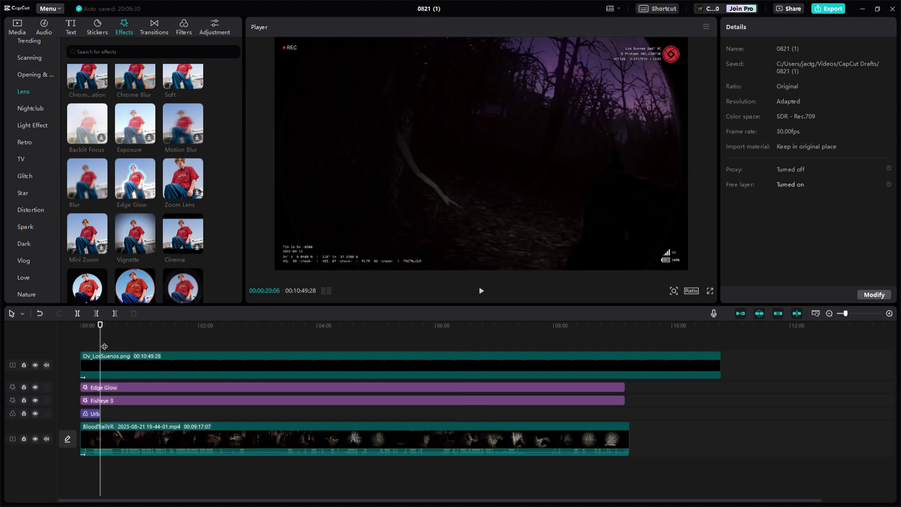
Extend the Urbanoid filter to the video's end and play from the beginning.
{"action": "left_click", "coordinate": [94, 414]}
{"action": "left_click_drag", "start_coordinate": [100, 414], "coordinate": [630, 414]}
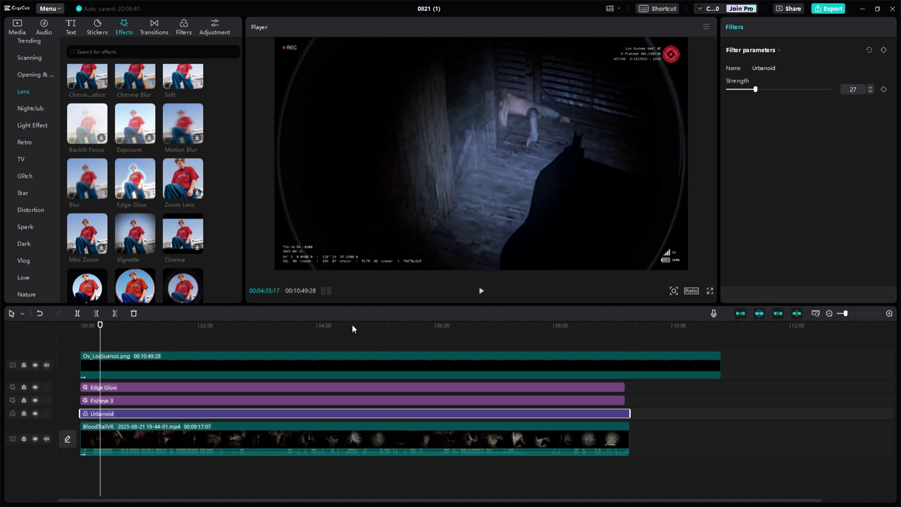
{"action": "key", "text": "Home"}
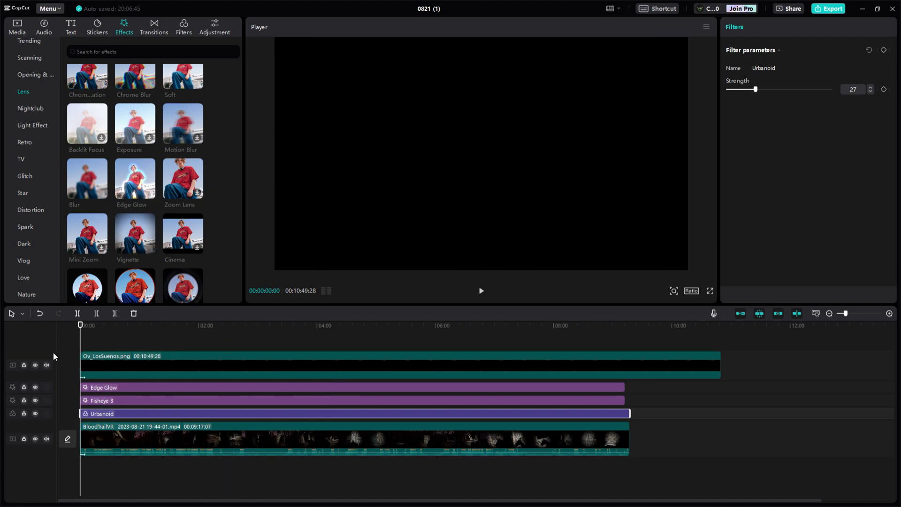
{"action": "key", "text": "space"}
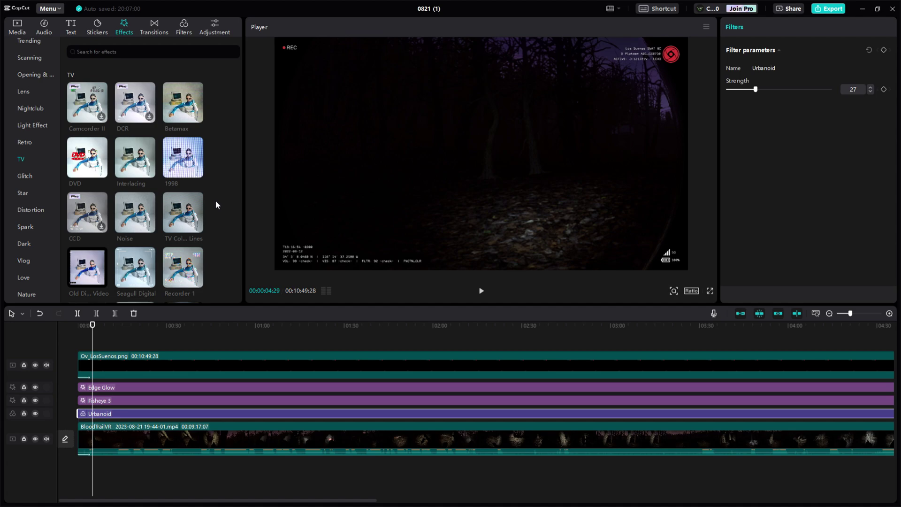
Put the TV Noise effect on its own track, set Noise to 2, and preview around 00:08.
{"action": "scroll", "coordinate": [215, 200], "scroll_direction": "down", "scroll_amount": 1}
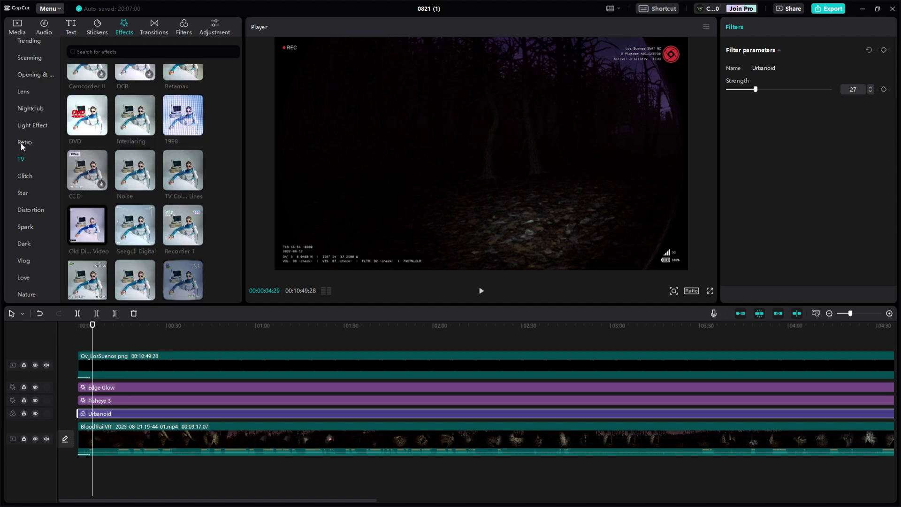
{"action": "left_click_drag", "start_coordinate": [135, 170], "coordinate": [89, 399]}
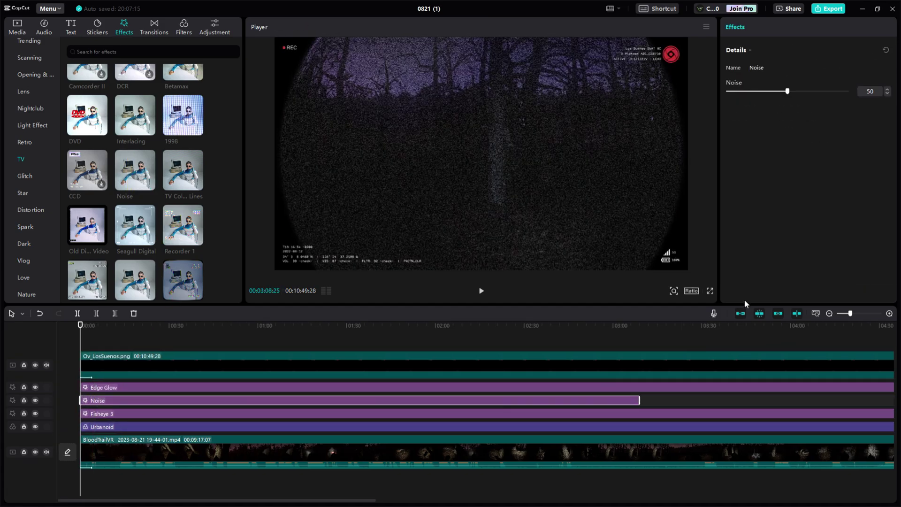
{"action": "left_click", "coordinate": [750, 91]}
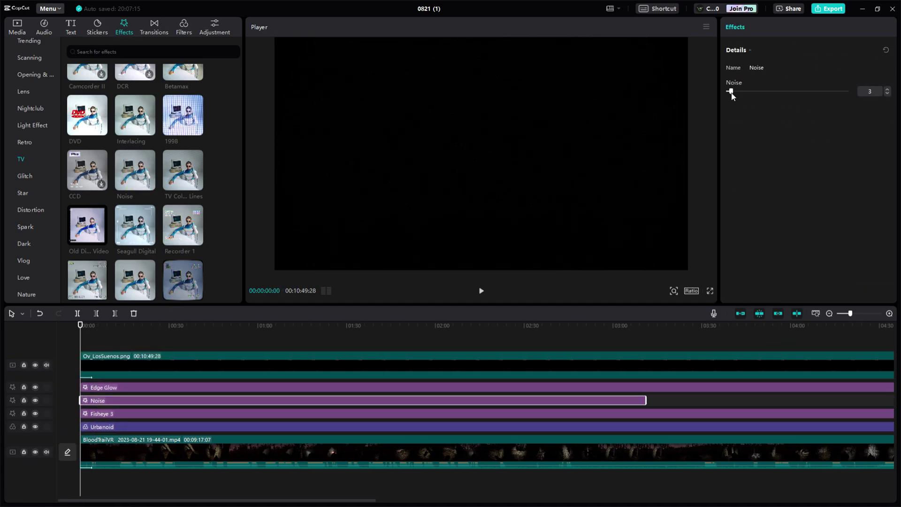
{"action": "left_click", "coordinate": [103, 339]}
{"action": "key", "text": "space"}
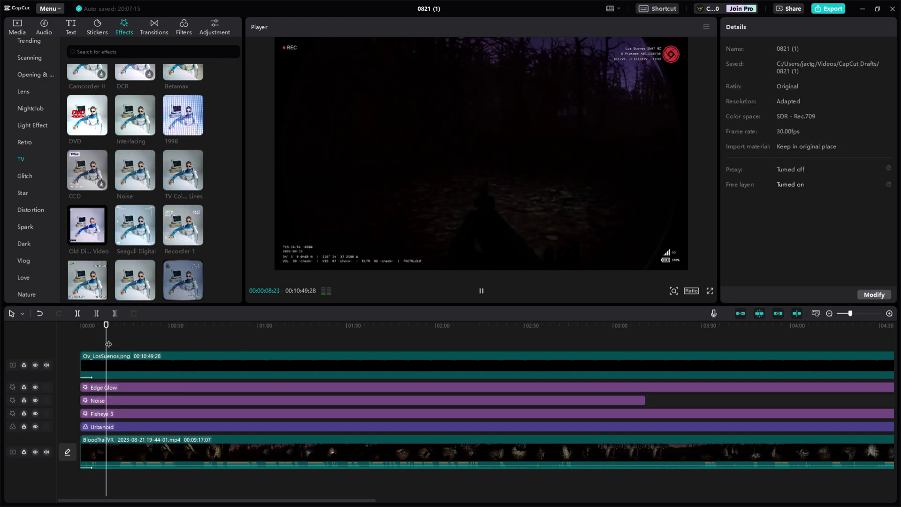
{"action": "key", "text": "space"}
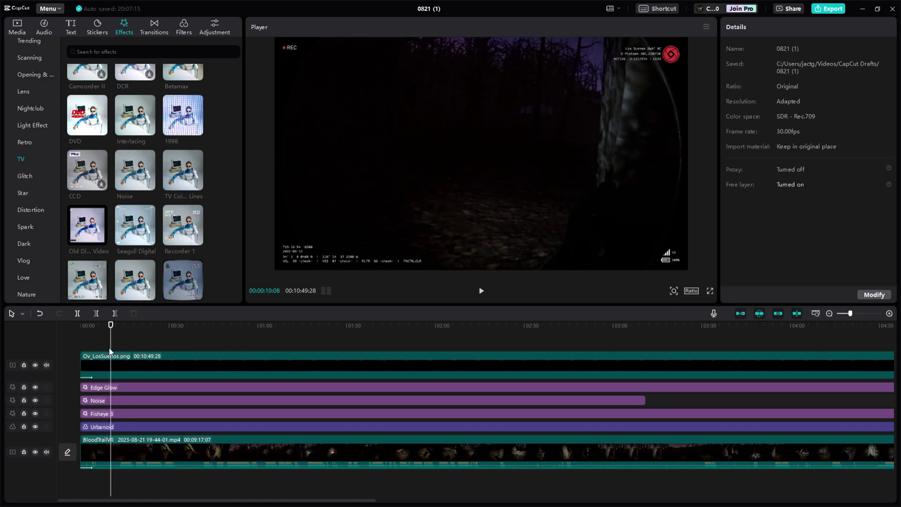
{"action": "left_click", "coordinate": [154, 401]}
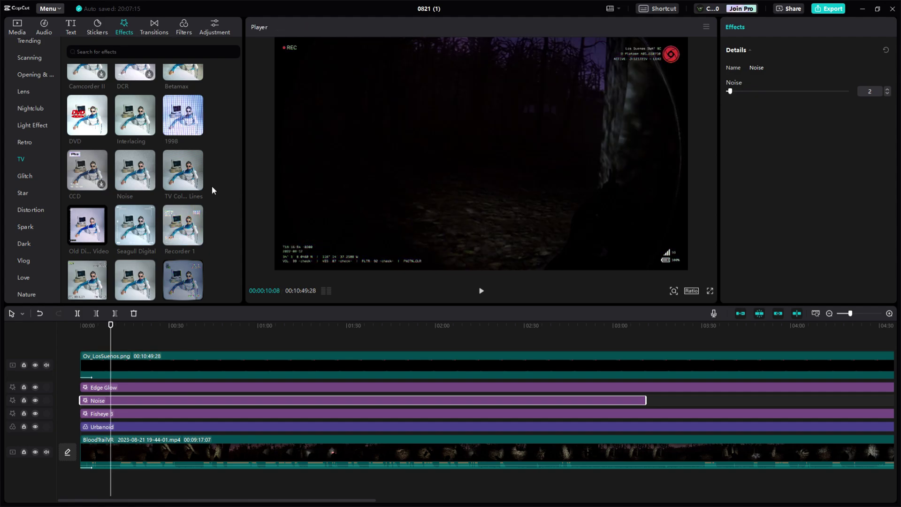
{"action": "scroll", "coordinate": [213, 187], "scroll_direction": "up", "scroll_amount": 2}
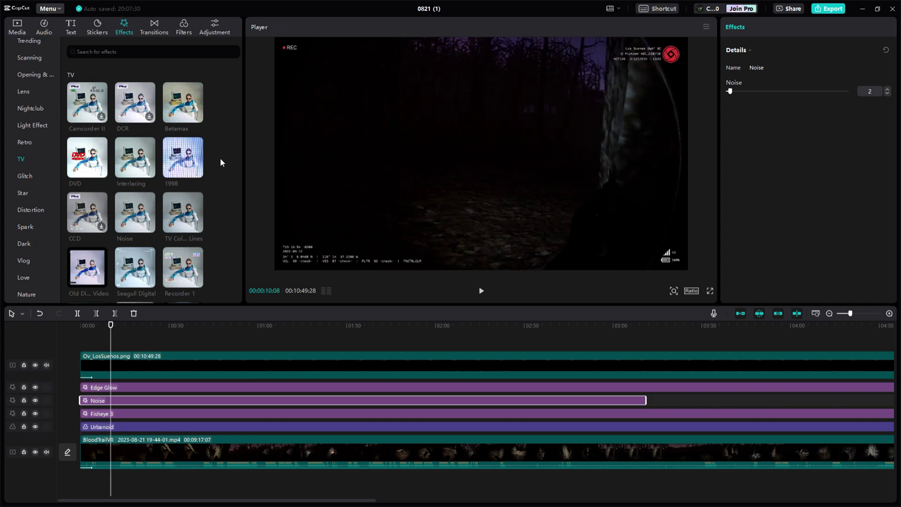
{"action": "scroll", "coordinate": [220, 163], "scroll_direction": "down", "scroll_amount": 3}
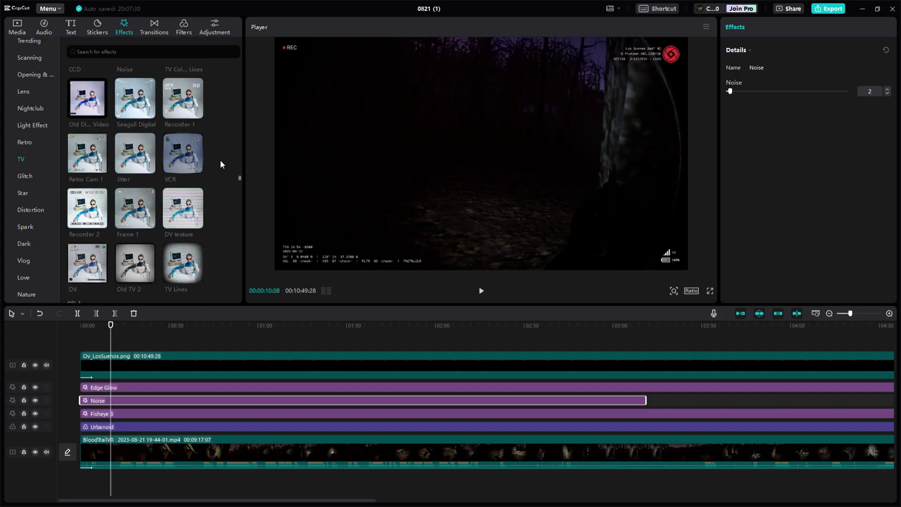
Preview the DV texture and Seagull Digital TV effects in the player.
{"action": "scroll", "coordinate": [221, 164], "scroll_direction": "down", "scroll_amount": 1}
{"action": "mouse_move", "coordinate": [185, 165]}
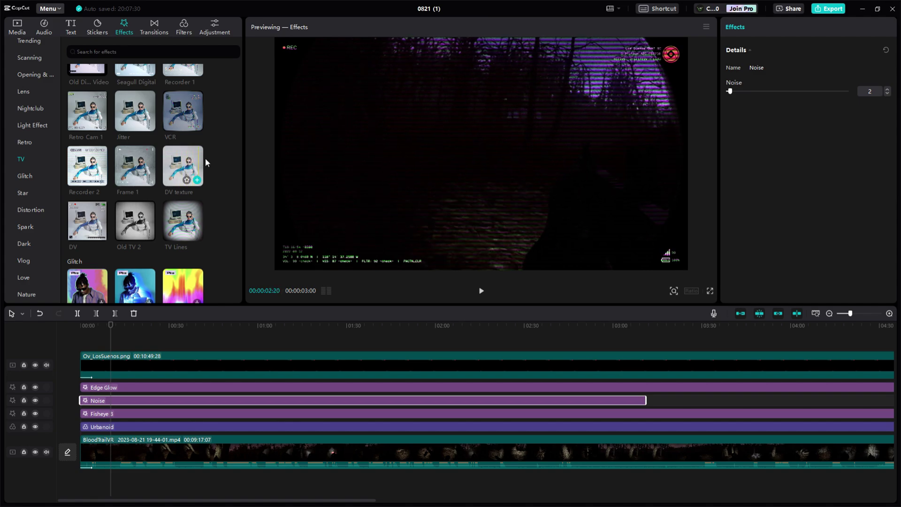
{"action": "scroll", "coordinate": [206, 158], "scroll_direction": "up", "scroll_amount": 2}
{"action": "scroll", "coordinate": [207, 160], "scroll_direction": "up", "scroll_amount": 1}
{"action": "mouse_move", "coordinate": [138, 182]}
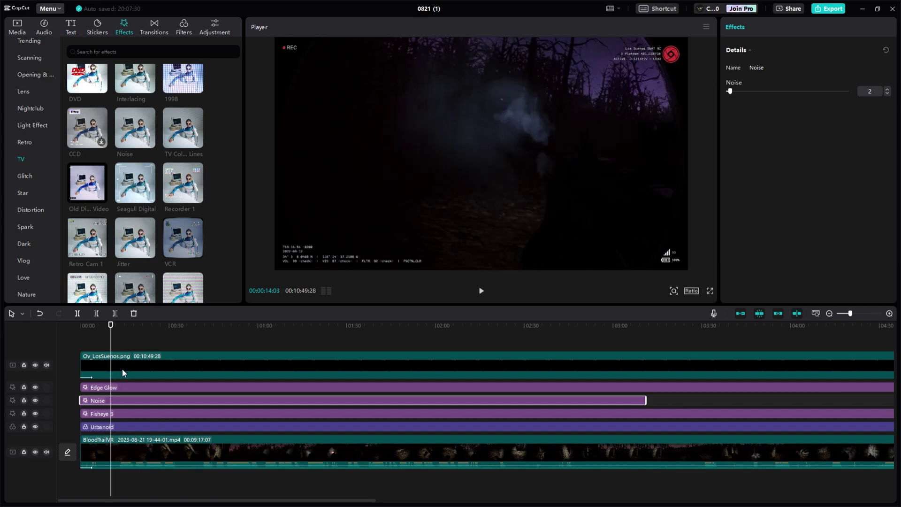
Select the Ov_LosSuenos.png overlay clip to show its Video properties.
{"action": "left_click", "coordinate": [109, 360]}
{"action": "left_click", "coordinate": [98, 361]}
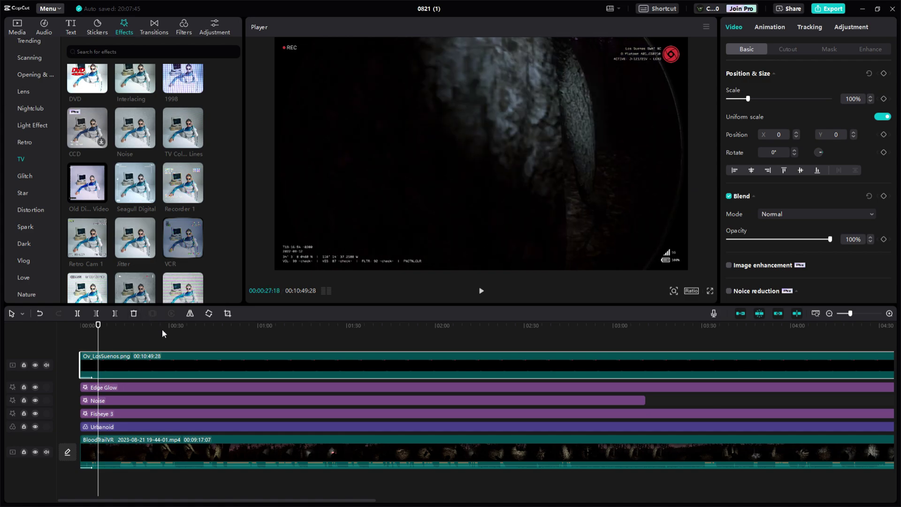
{"action": "mouse_move", "coordinate": [128, 186]}
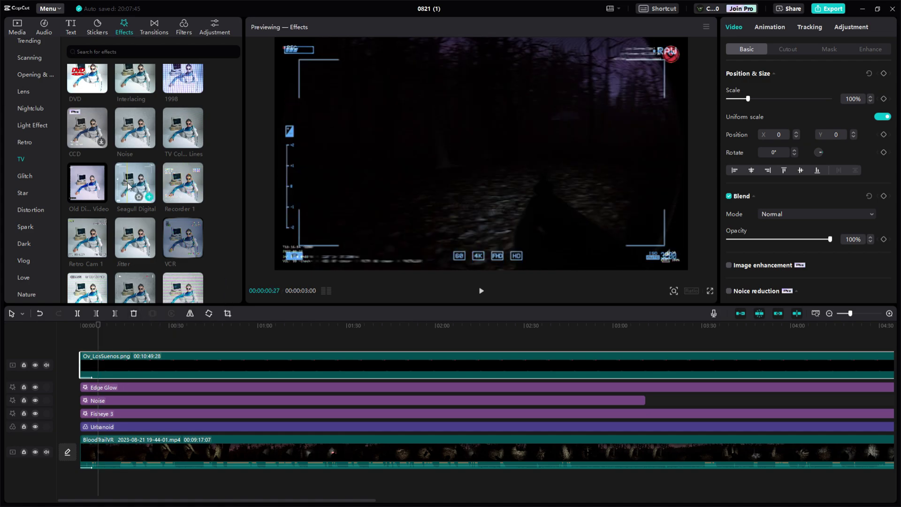